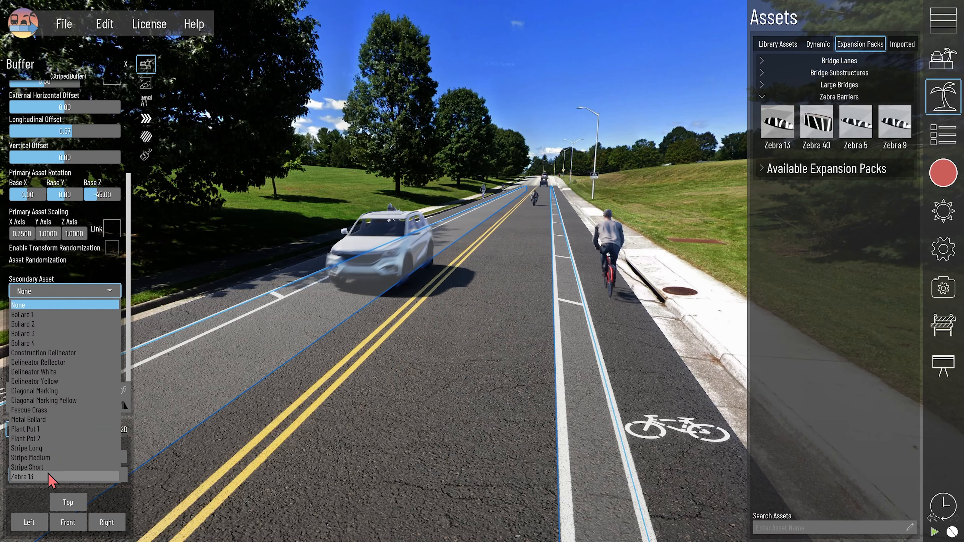
- Give the buffer lane Zebra 13 secondary barriers at -35° Z rotation and 17 ft spacing
left_click(49, 476)
scroll(57, 334, "down", 5)
left_click(89, 268)
left_click(89, 267)
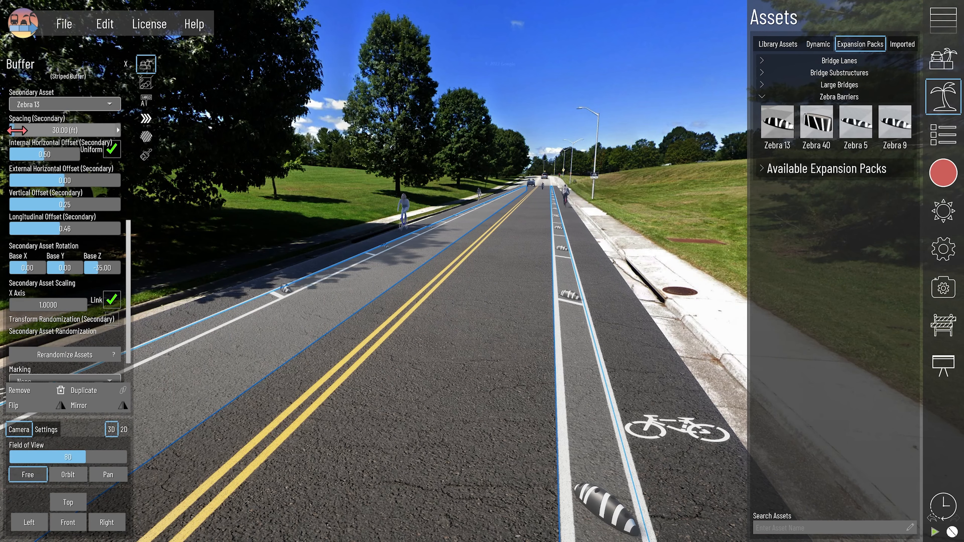
left_click(12, 130)
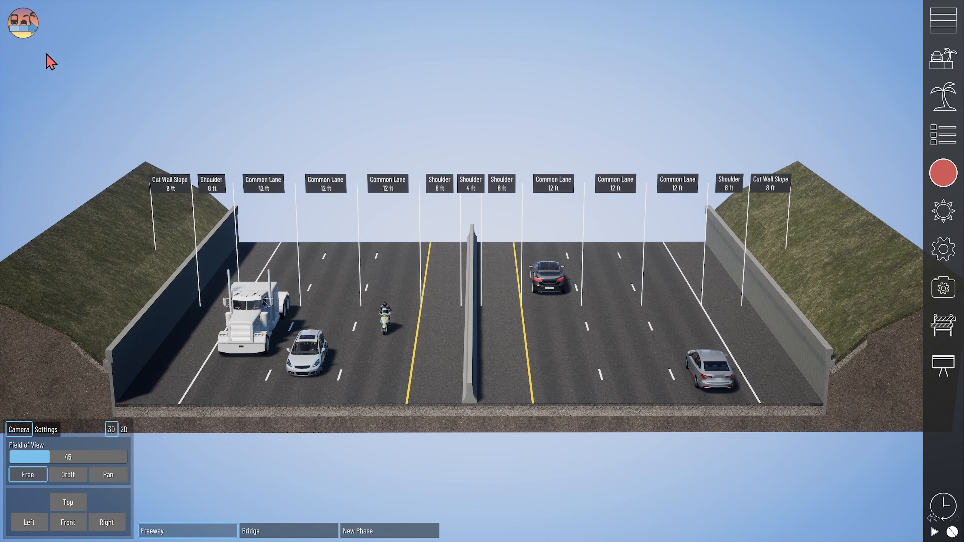
- Look through the main menu's help options, then close them
left_click(26, 30)
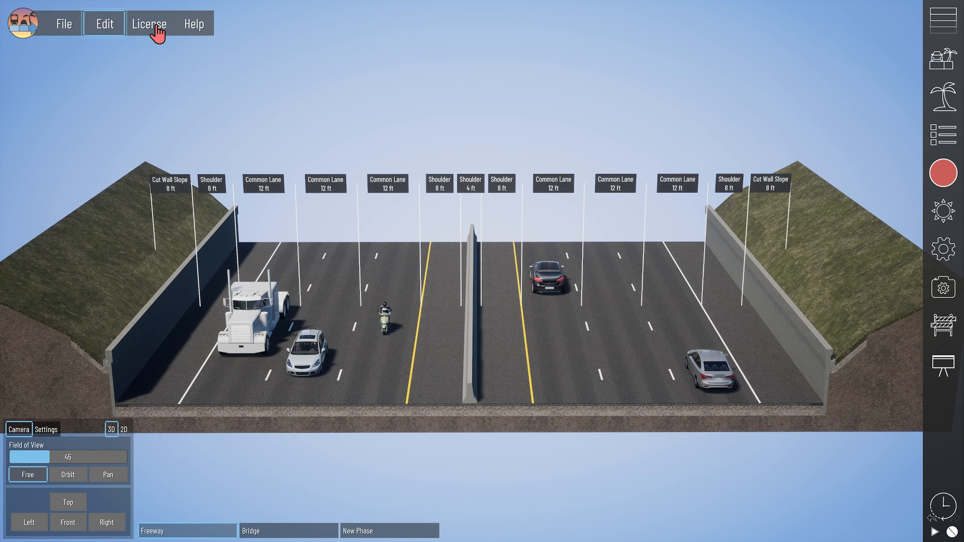
left_click(195, 28)
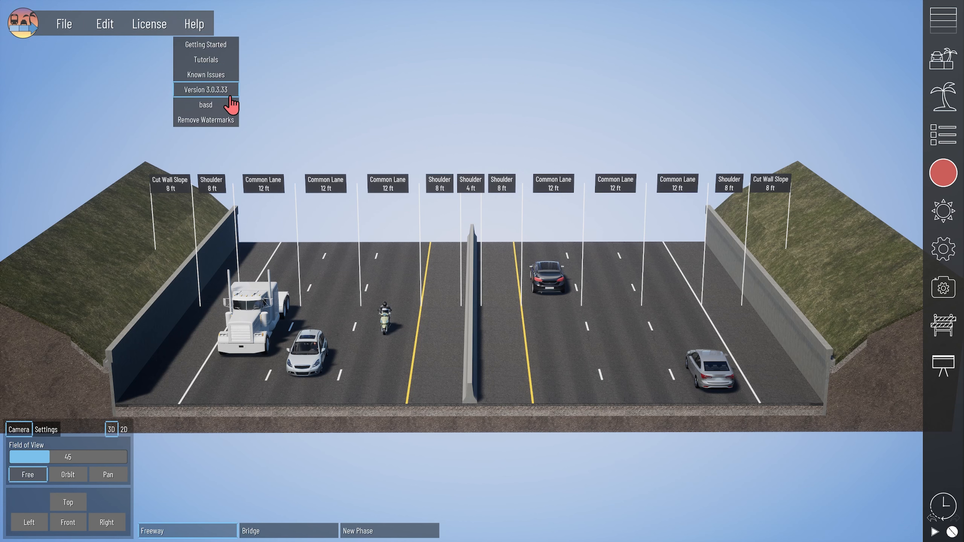
left_click(326, 104)
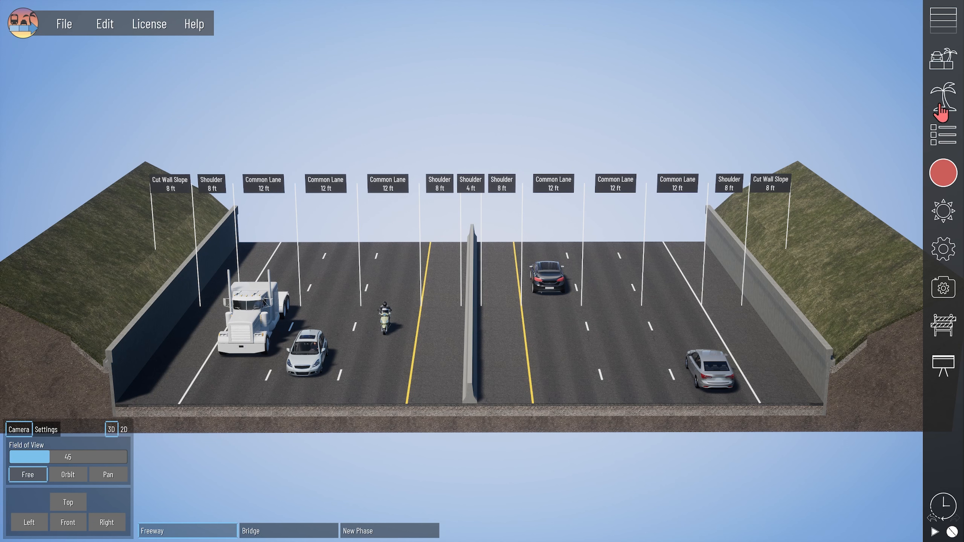
- Install the Bridge Substructures and Bridge Lanes packs from Assets > Expansion Packs
left_click(953, 97)
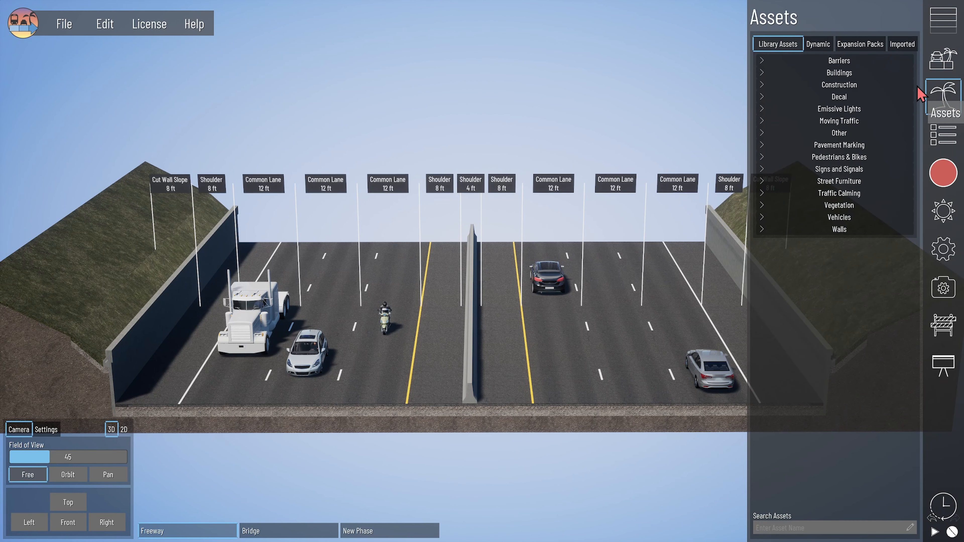
left_click(868, 46)
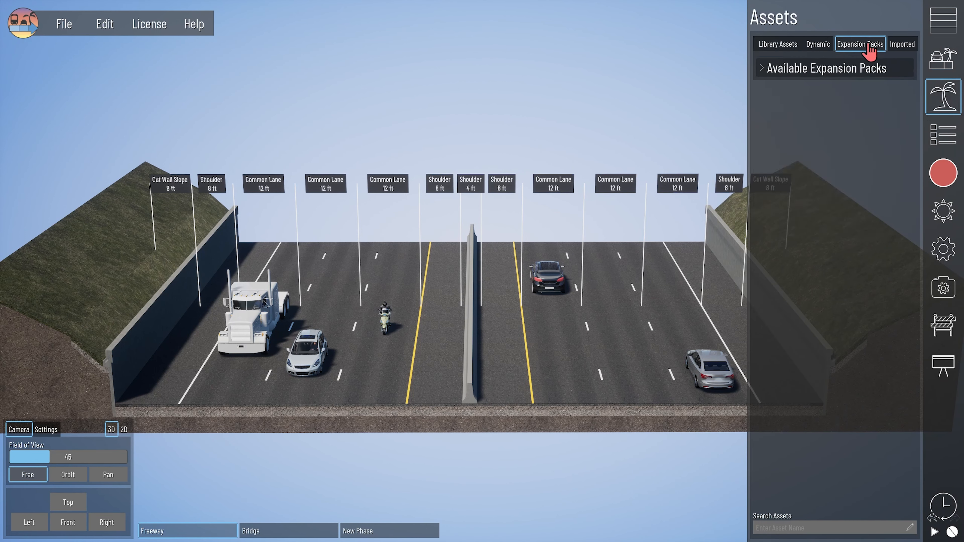
left_click(772, 73)
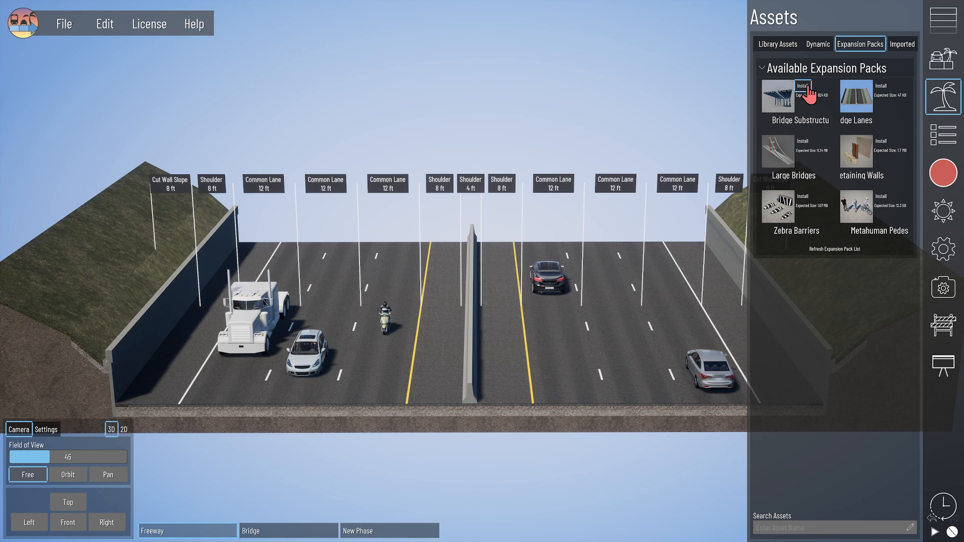
left_click(869, 64)
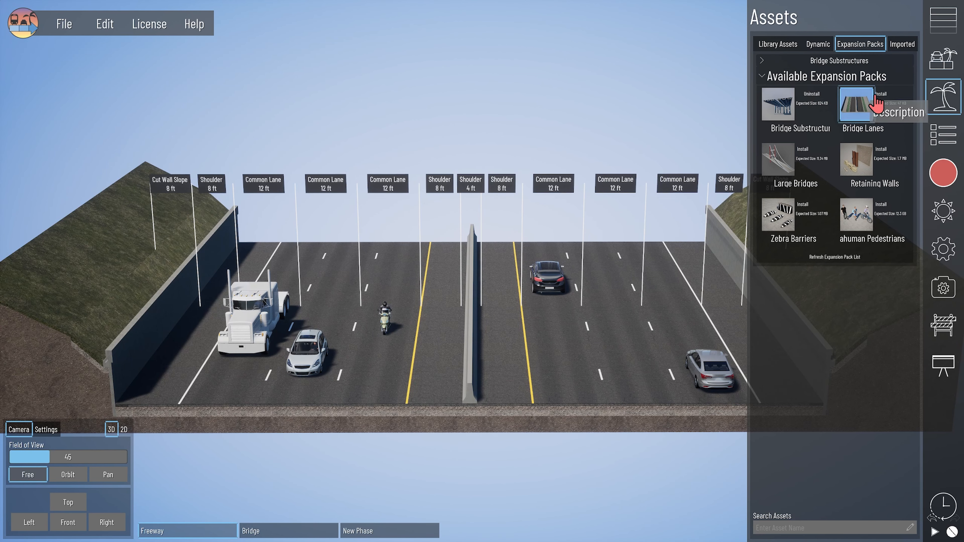
left_click(881, 93)
key("alt+Tab")
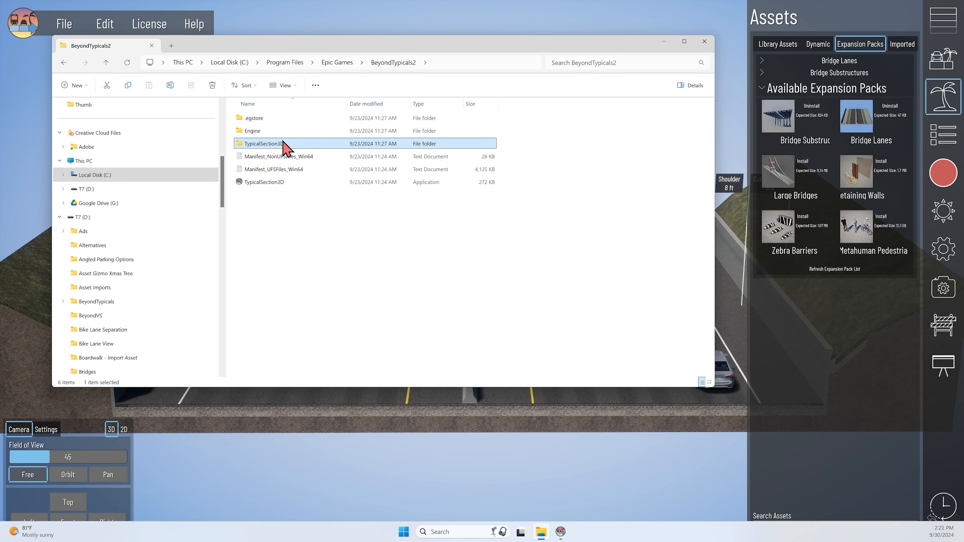
- Browse TypicalSection3D > Content > DLCPaks to view the pack files, then return to Beyond Typicals
double_click(282, 144)
double_click(278, 131)
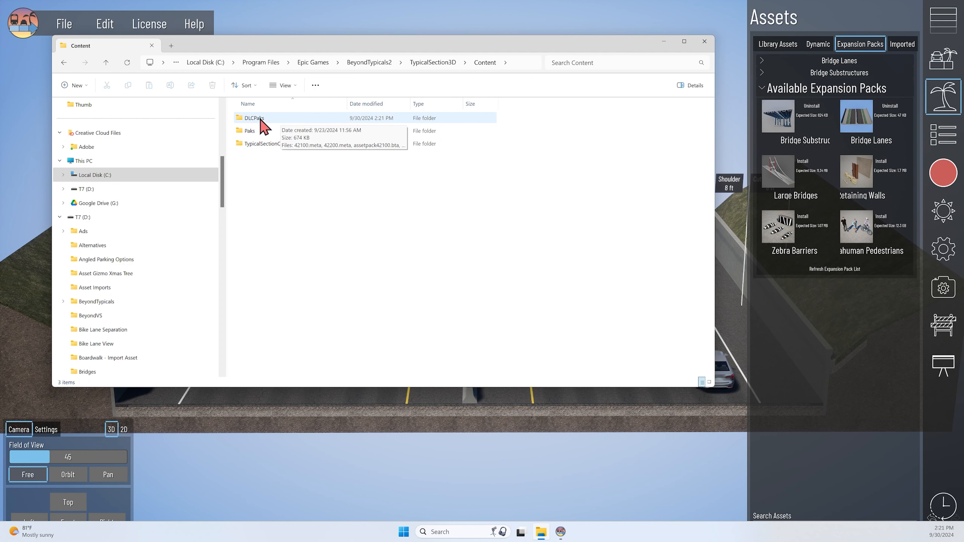
double_click(279, 118)
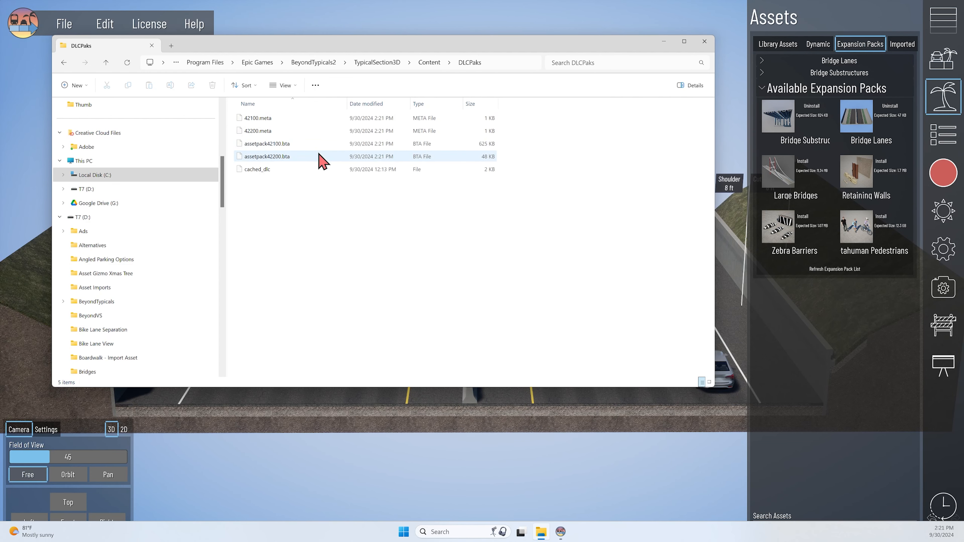
left_click(651, 23)
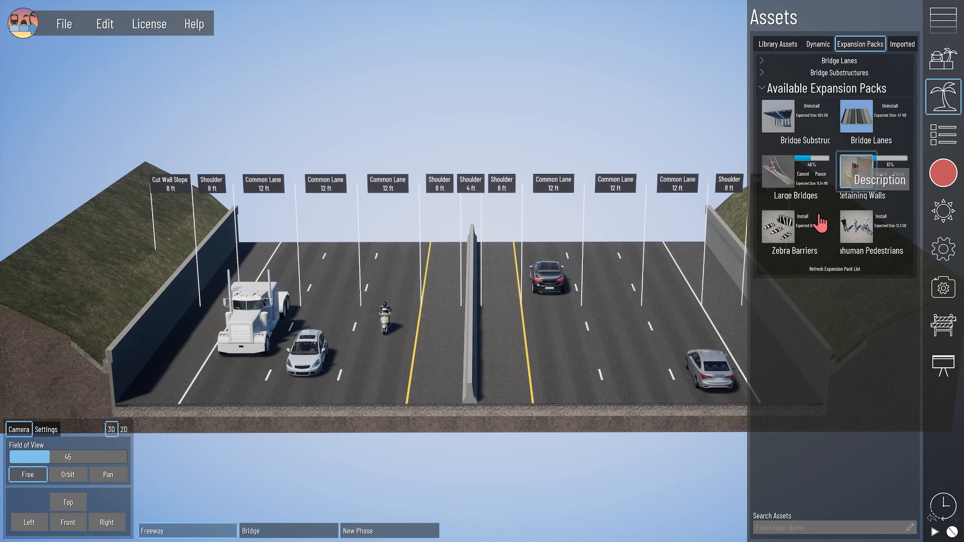
- Install the Zebra Barriers and Large Bridges packs and view the Zebra Barriers and Retaining Walls assets
left_click(804, 217)
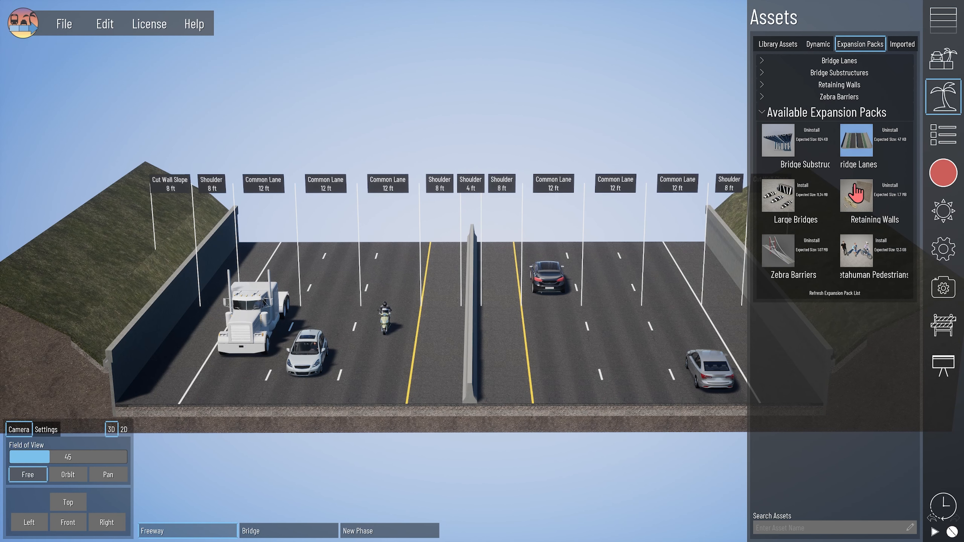
left_click(870, 98)
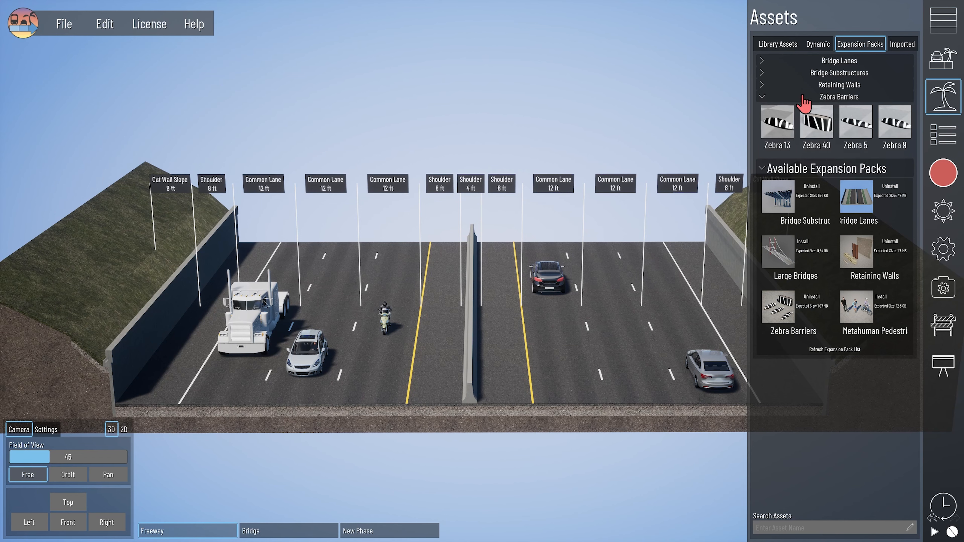
left_click(805, 86)
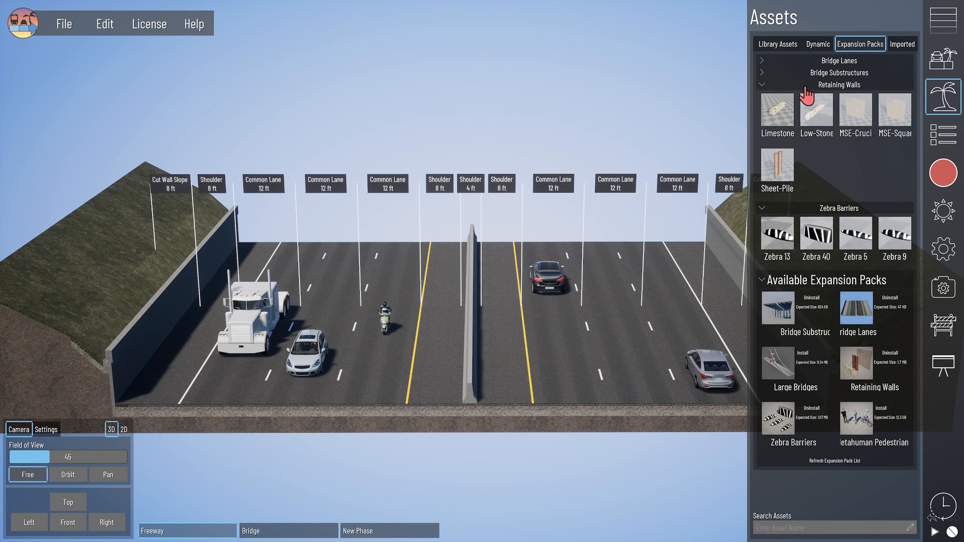
left_click(802, 355)
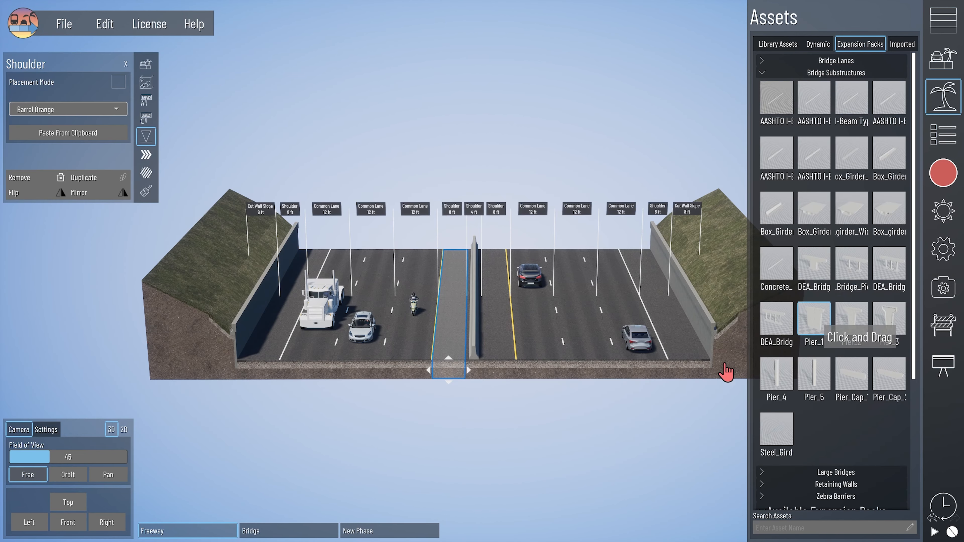
- Place a Pier_1 on the right-hand lanes, then raise and rotate it
left_click_drag(726, 372, 661, 317)
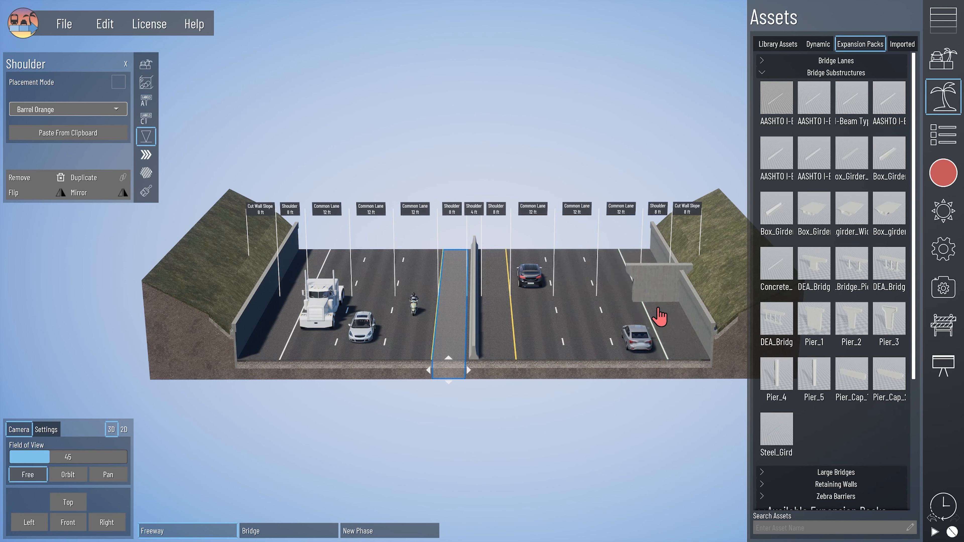
left_click(661, 292)
left_click_drag(665, 220, 663, 189)
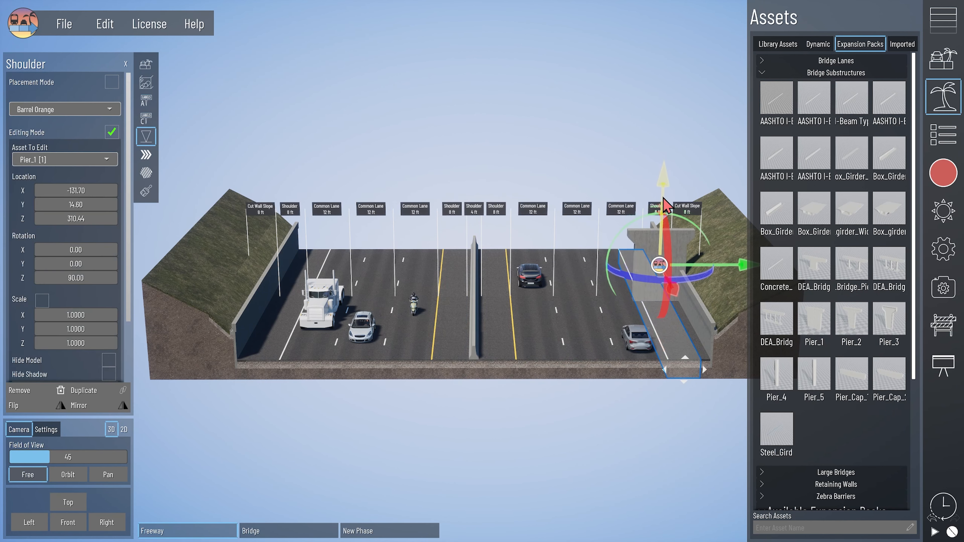
left_click_drag(632, 288, 588, 260)
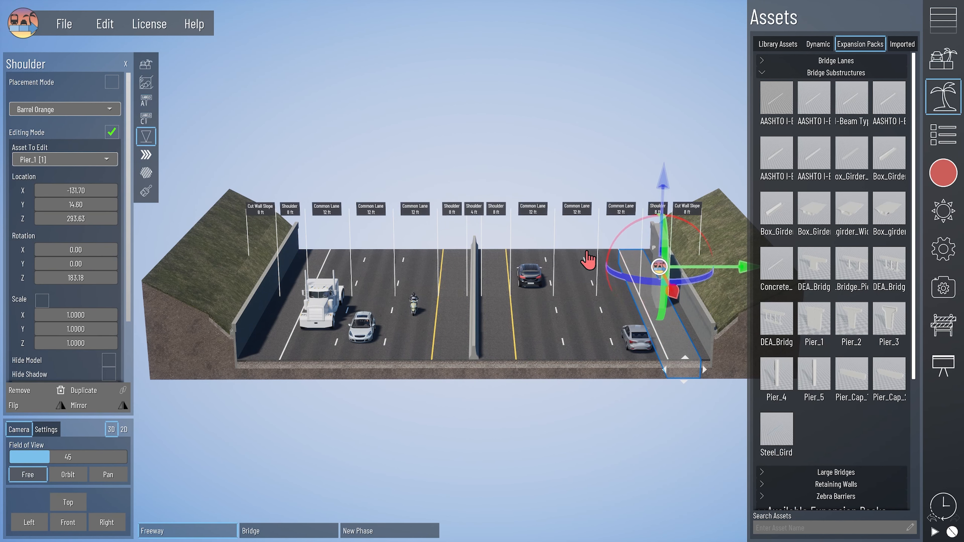
left_click(606, 186)
- Delete the Pier_1 from the right shoulder
key("d")
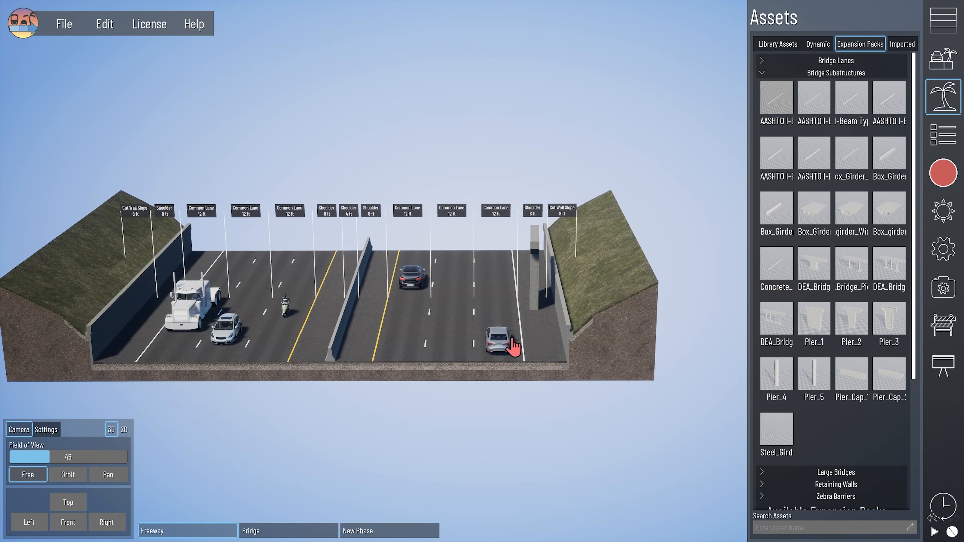
left_click(535, 319)
left_click(535, 277)
key("Delete")
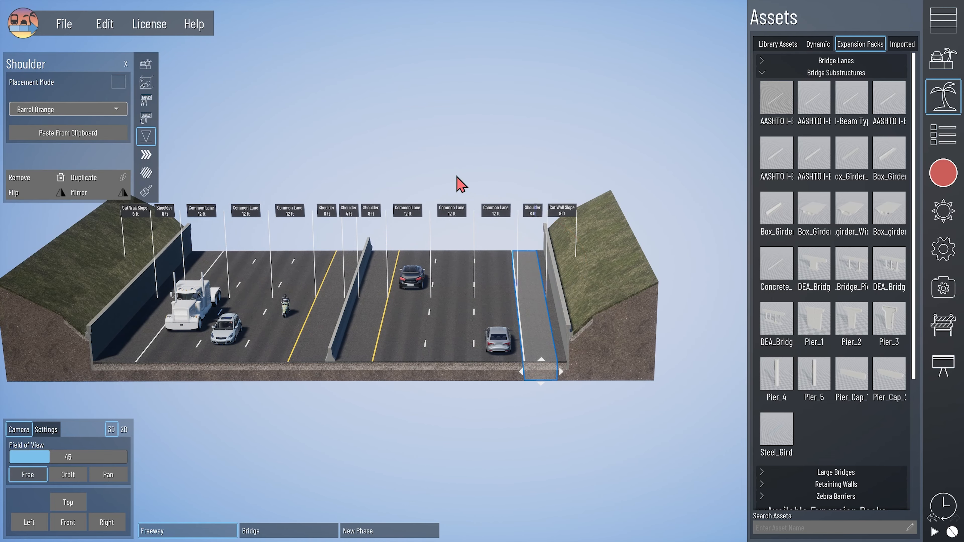
left_click(457, 178)
middle_click_drag(493, 294, 530, 302)
- Enable the Retaining Walls Sheet-Pile-Wall asset for the Shoulder lane type
scroll(838, 304, "down", 5)
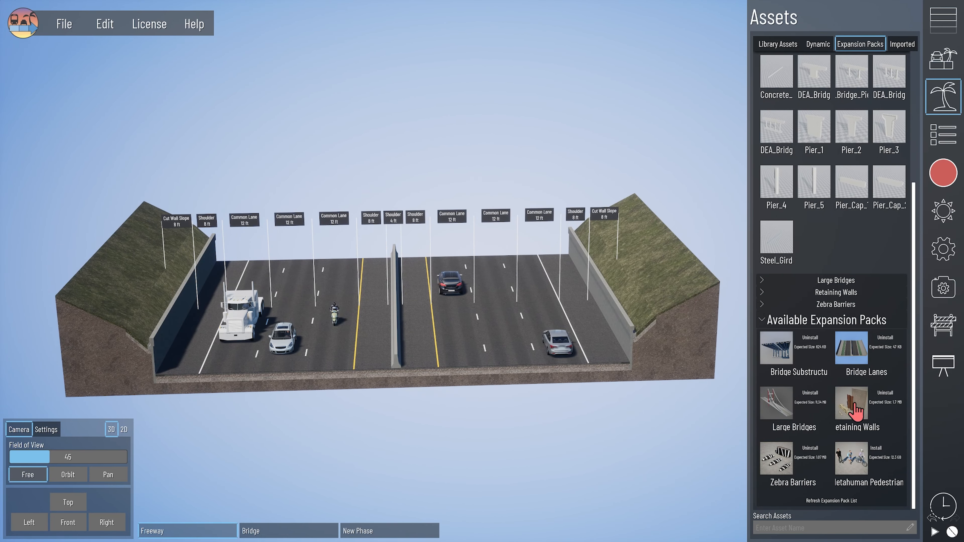
left_click(797, 293)
scroll(774, 316, "down", 2)
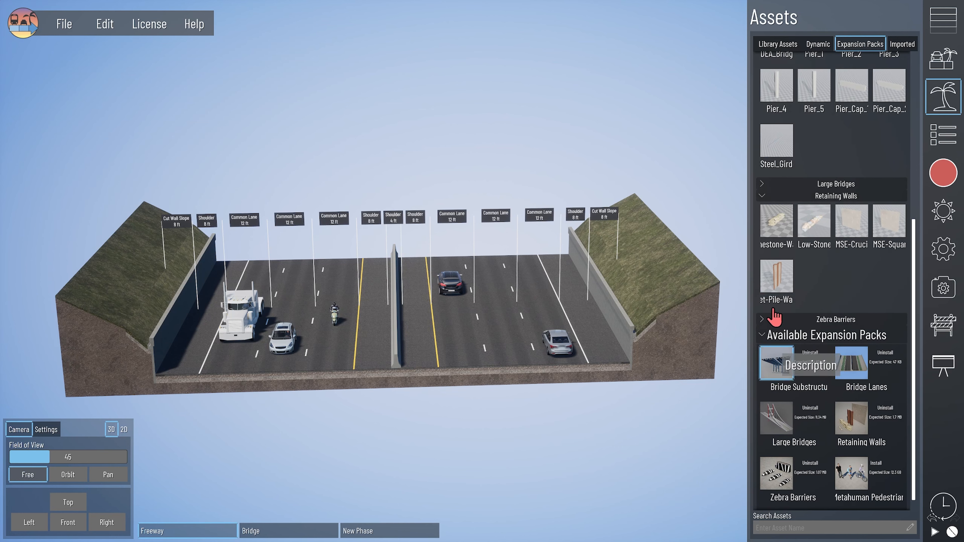
left_click(776, 275)
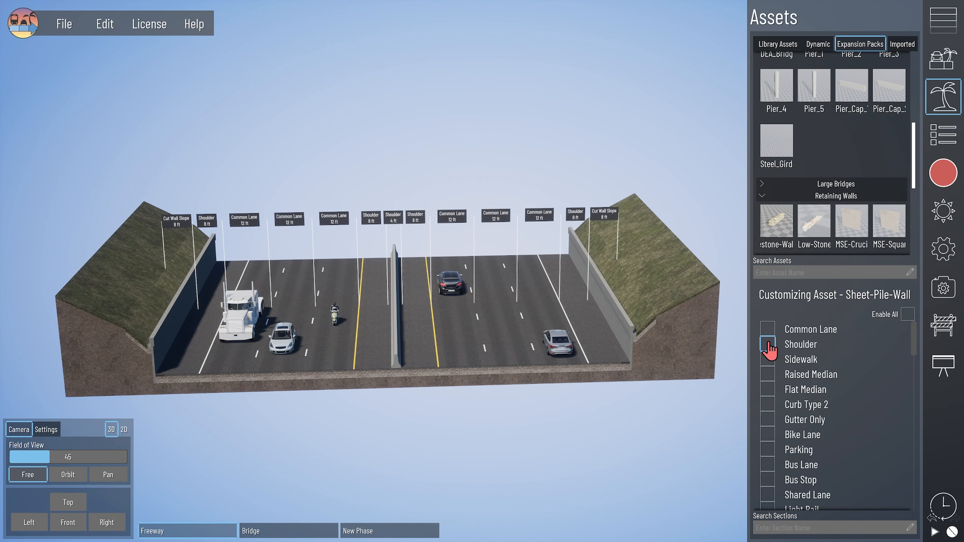
left_click(607, 374)
- Make Sheet-Pile-Wall the shoulder's primary asset and view the right cut slope
left_click(146, 64)
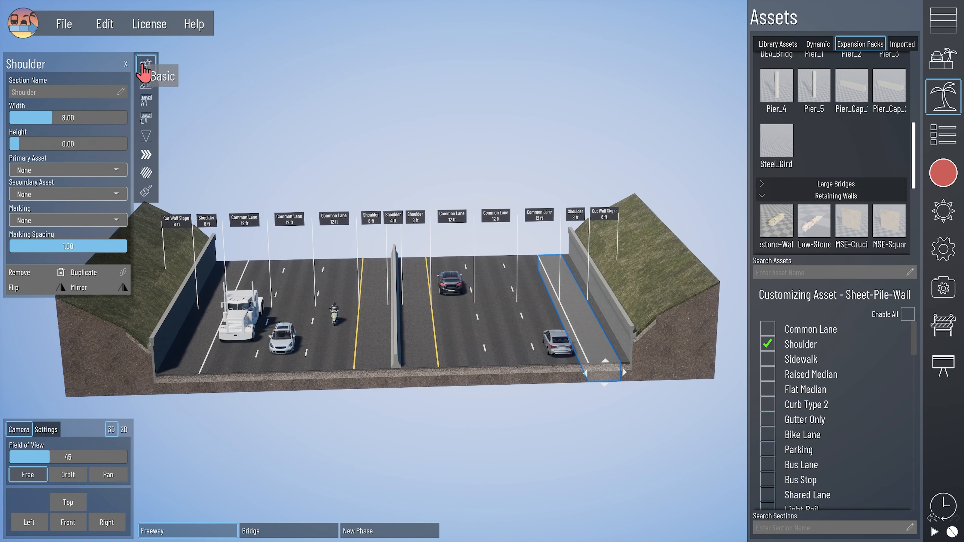
left_click(65, 171)
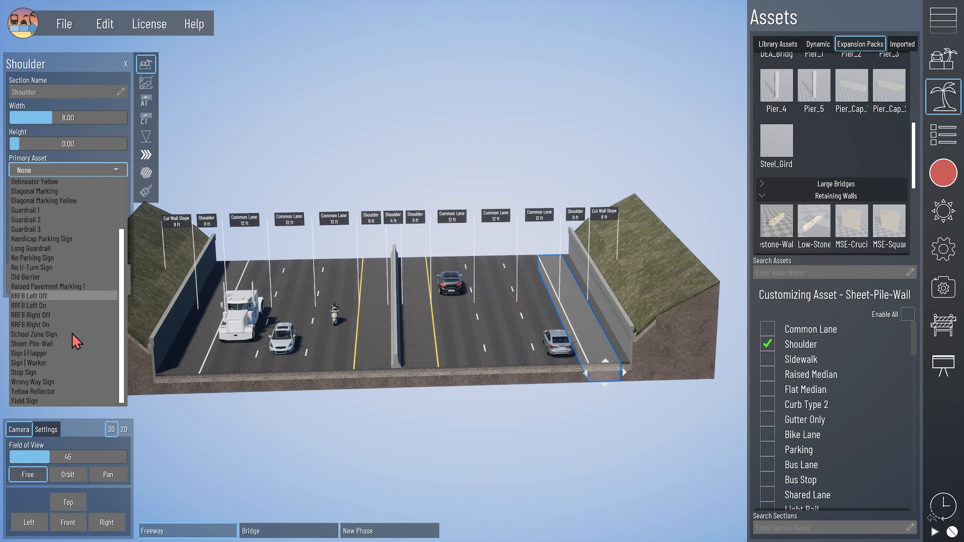
left_click(32, 344)
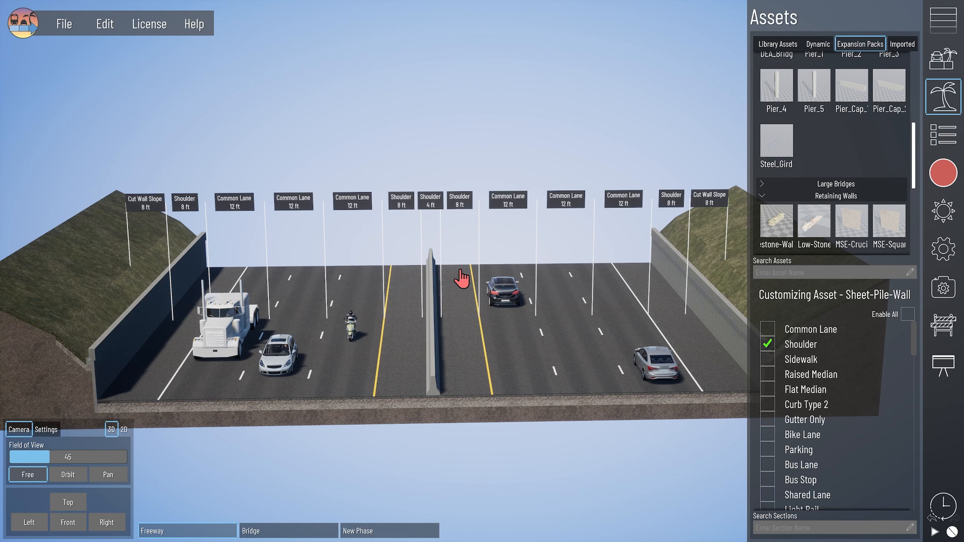
scroll(816, 185, "up", 2)
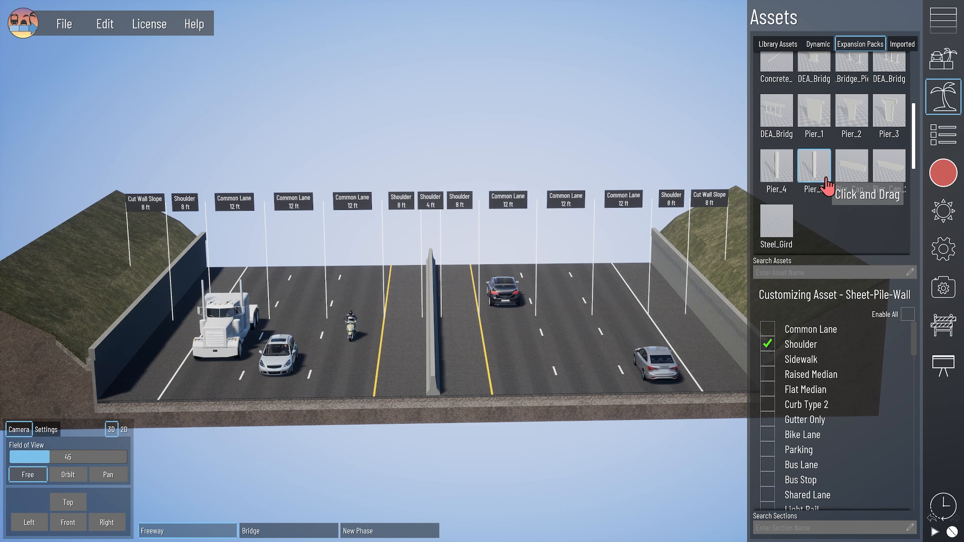
middle_click_drag(566, 322, 192, 294)
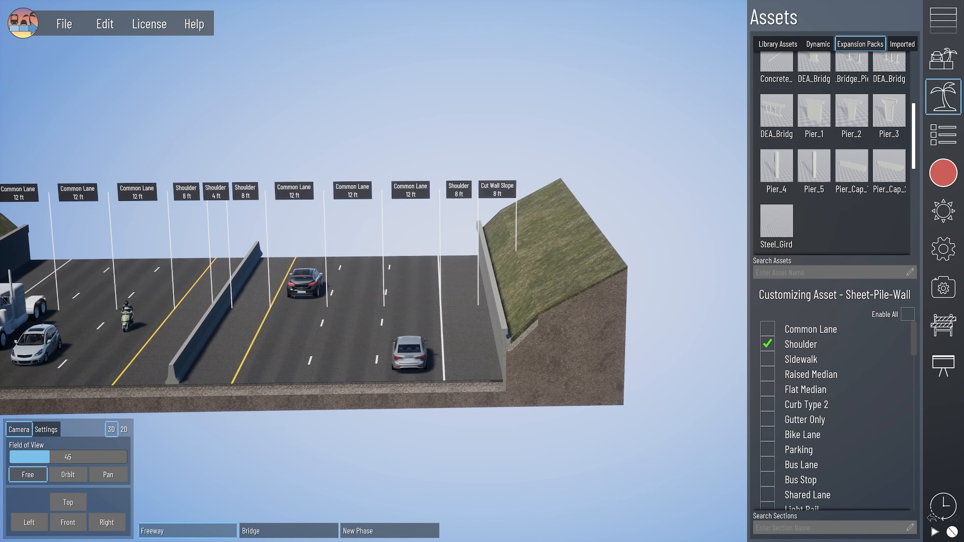
- Add a Bridge Lane section to the freeway's right end and select it
left_click(949, 22)
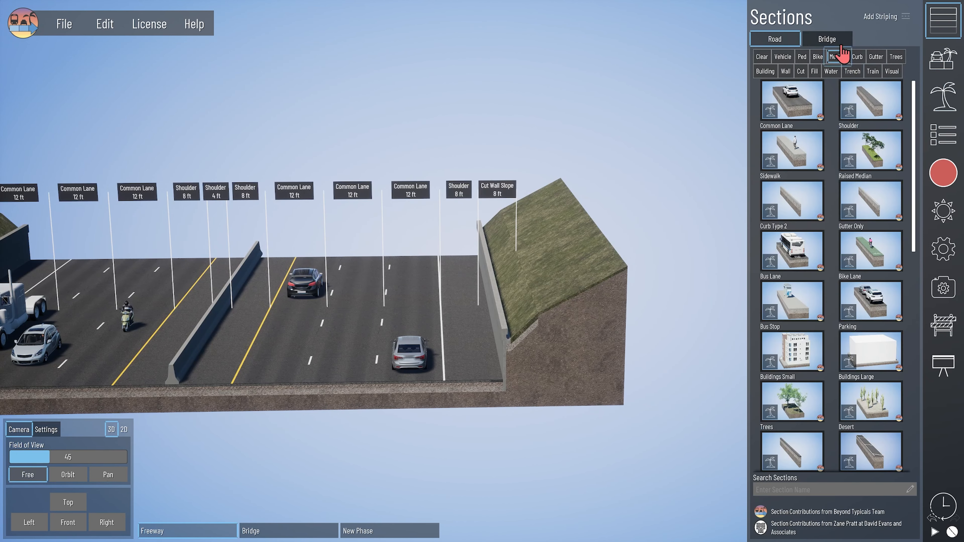
left_click(797, 100)
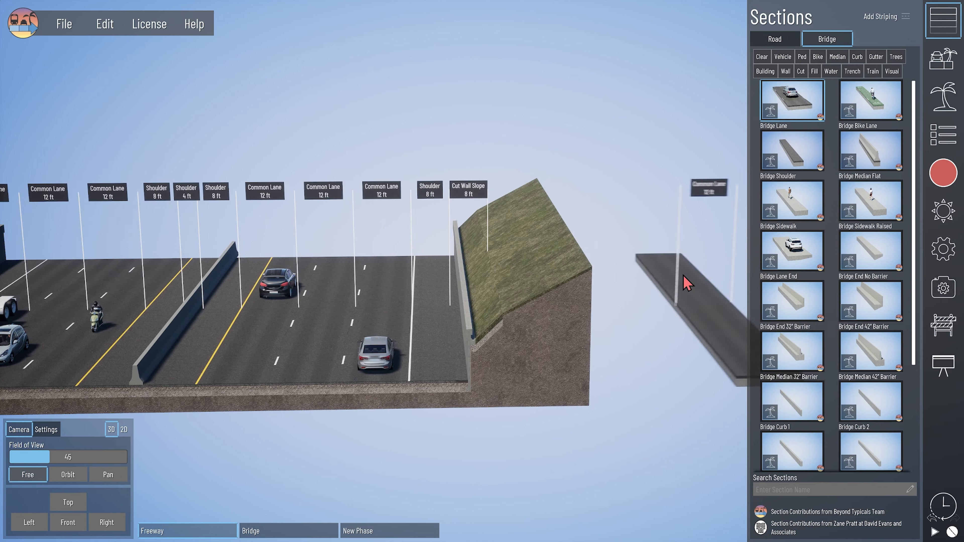
left_click(463, 310)
- Set the lane's sub-structure to DEA_Bridge_Pier_1 with longitudinal offset 0.43 and about 90° rotation
left_click(148, 105)
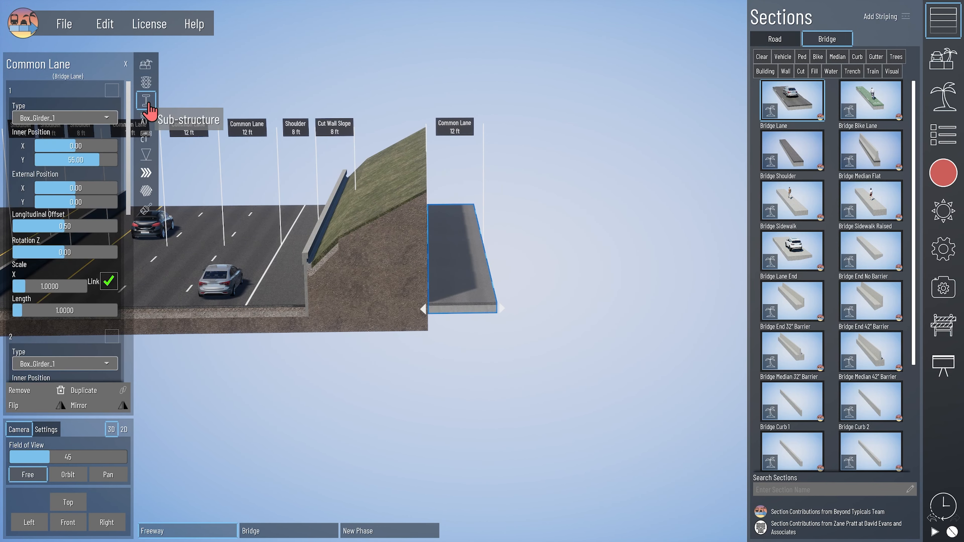
left_click(95, 118)
scroll(65, 277, "down", 1)
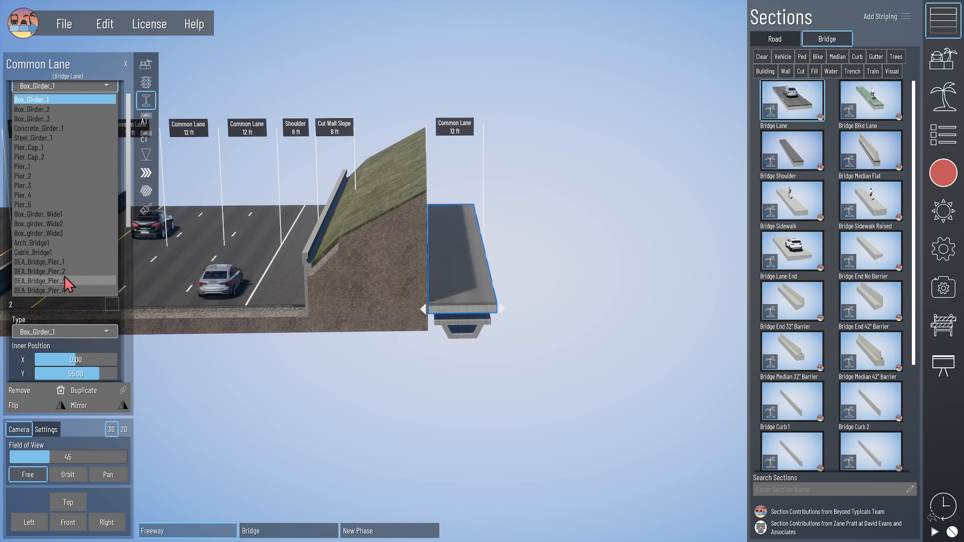
left_click(71, 262)
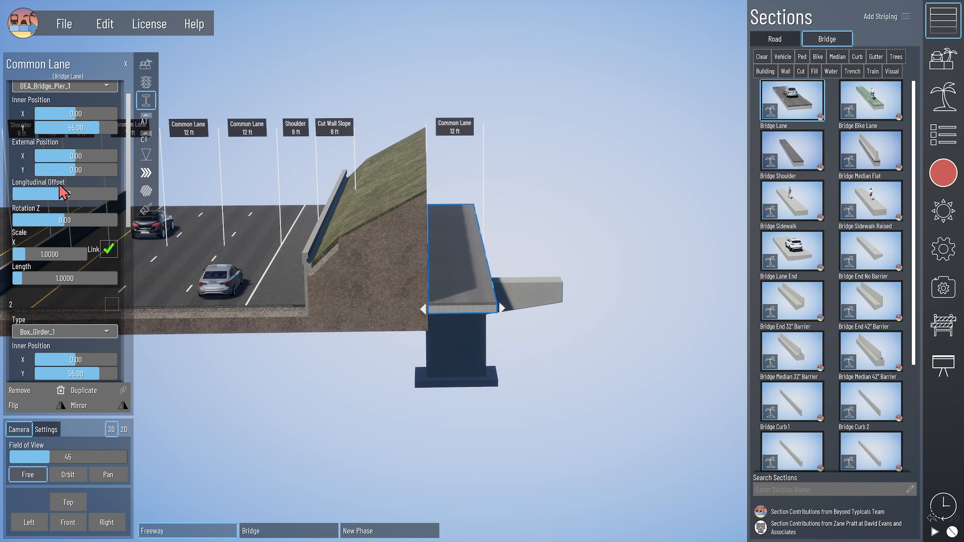
left_click_drag(66, 194, 44, 156)
left_click_drag(65, 220, 91, 220)
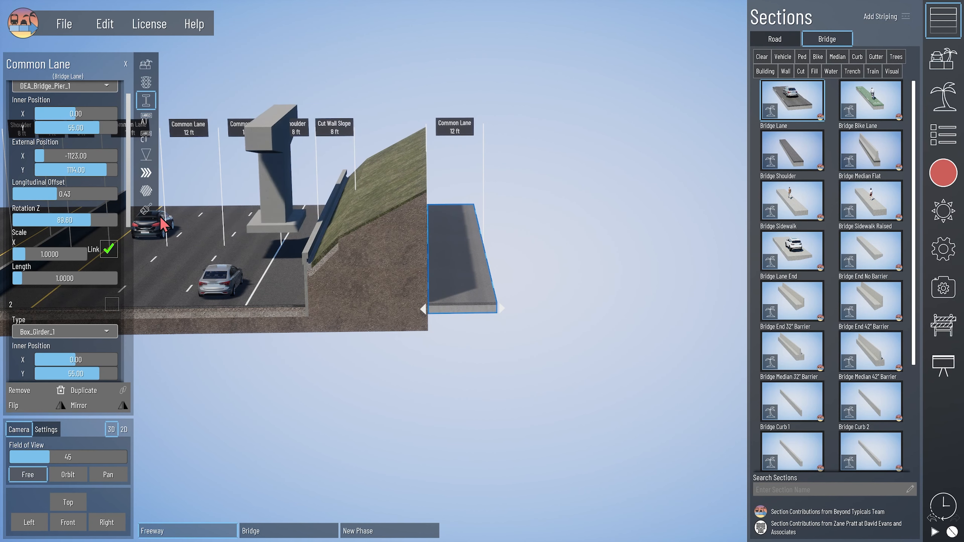
left_click(146, 209)
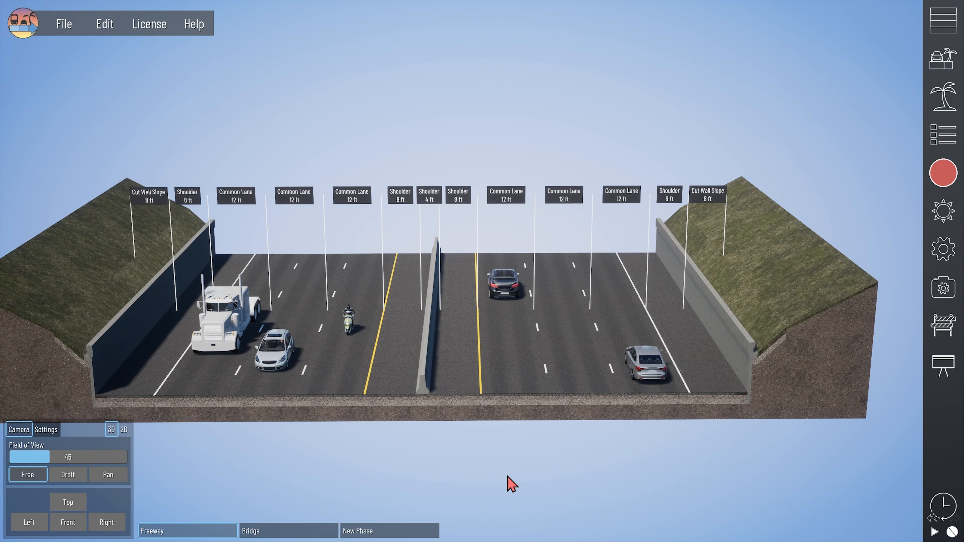
- Switch to the Bridge phase and view the bridge deck from a low side angle
left_click(286, 531)
left_click(388, 274)
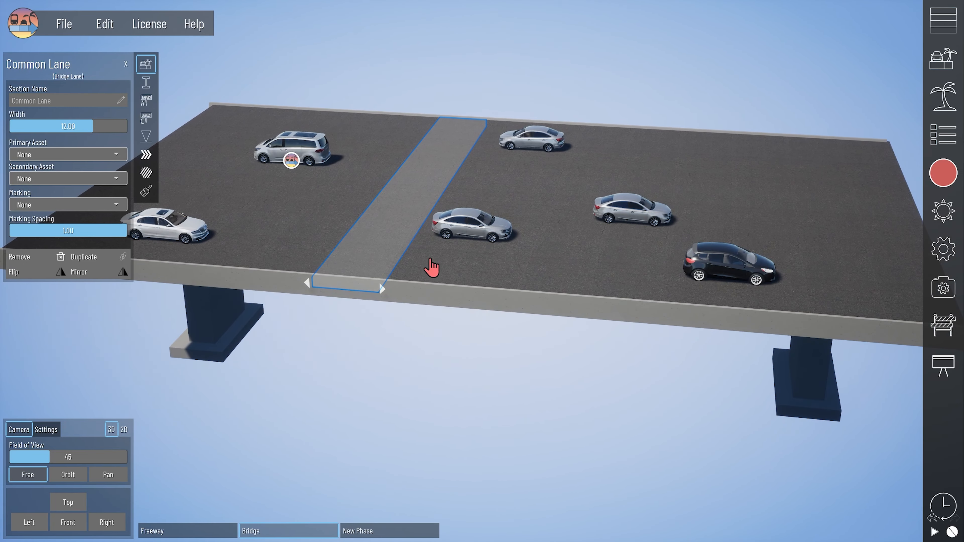
right_click_drag(432, 268, 689, 328)
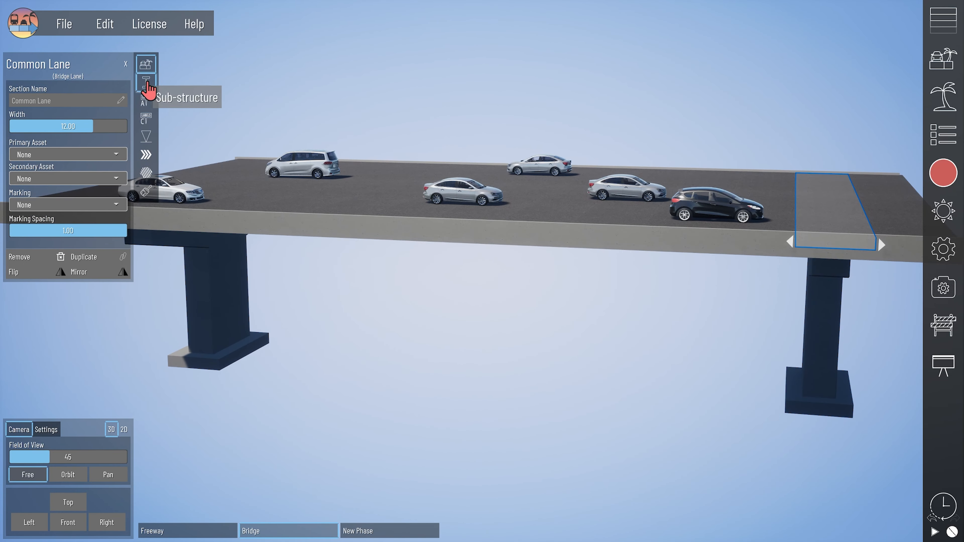
- Give the middle bridge lane a DEA_Bridge_Pier_1 as its first sub-structure element
left_click(147, 82)
left_click(488, 228)
left_click(142, 82)
scroll(72, 114, "up", 2)
left_click(111, 91)
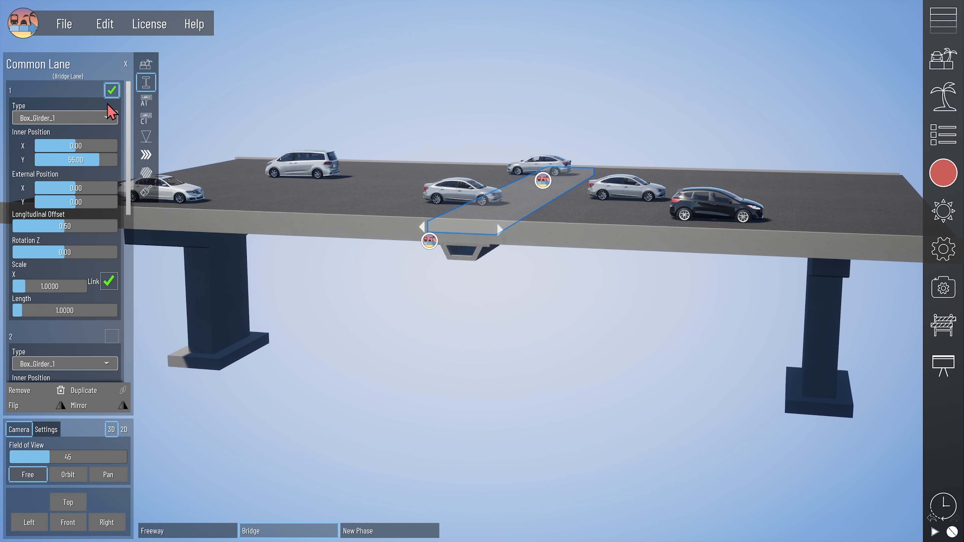
left_click(102, 118)
left_click(63, 292)
- Set the middle pier's Rotation Z to 90, scale it up to about 2.0, and adjust its length
scroll(91, 285, "down", 1)
right_click_drag(243, 289, 247, 243)
left_click_drag(61, 219, 105, 220)
left_click(63, 220)
type("90")
key("Return")
left_click_drag(66, 255, 73, 254)
left_click_drag(73, 170, 83, 169)
left_click_drag(64, 254, 56, 280)
left_click(887, 323)
- Preview the New Layout of the bridge over the freeway, then exit layout mode
left_click(944, 366)
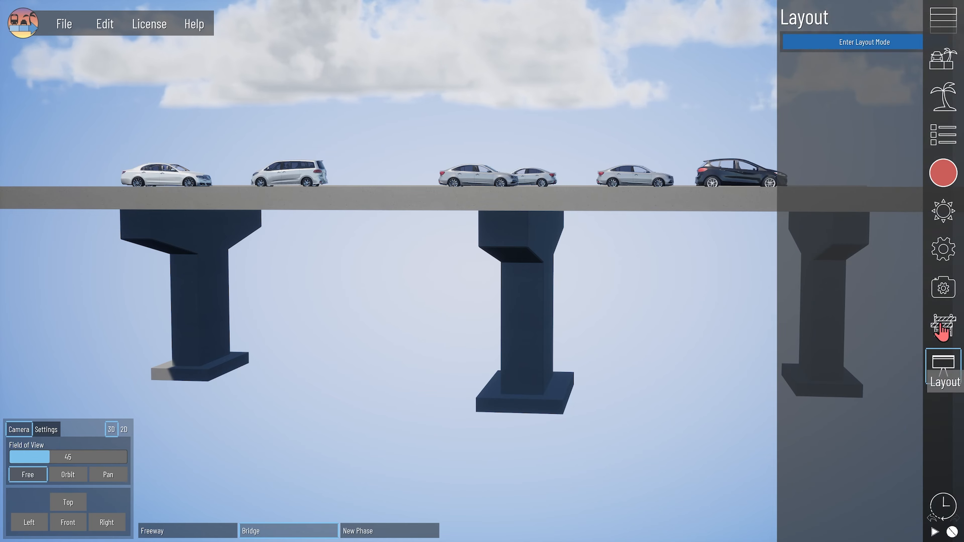
left_click(810, 95)
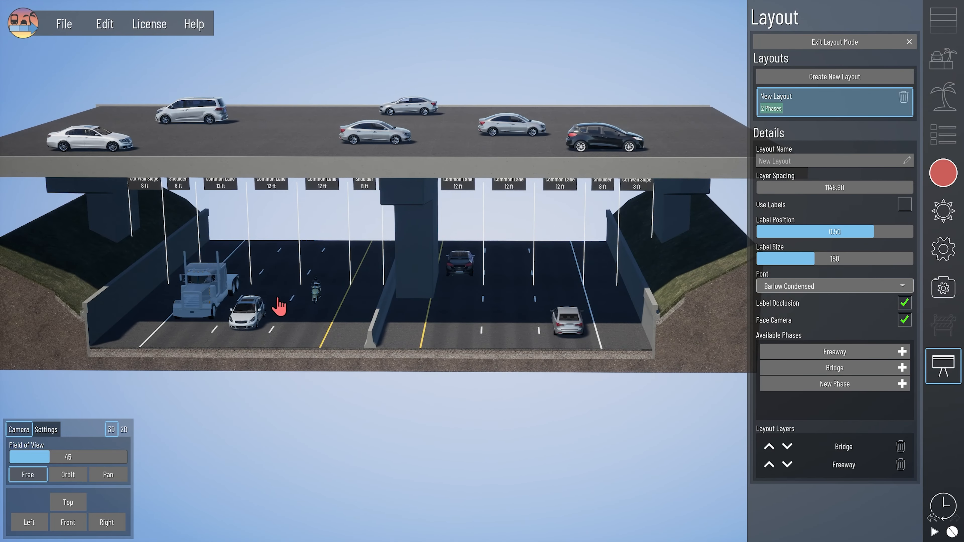
left_click(797, 43)
- Shift the middle pier's external position, preview the layout again, then return to the freeway
left_click(420, 268)
left_click(146, 85)
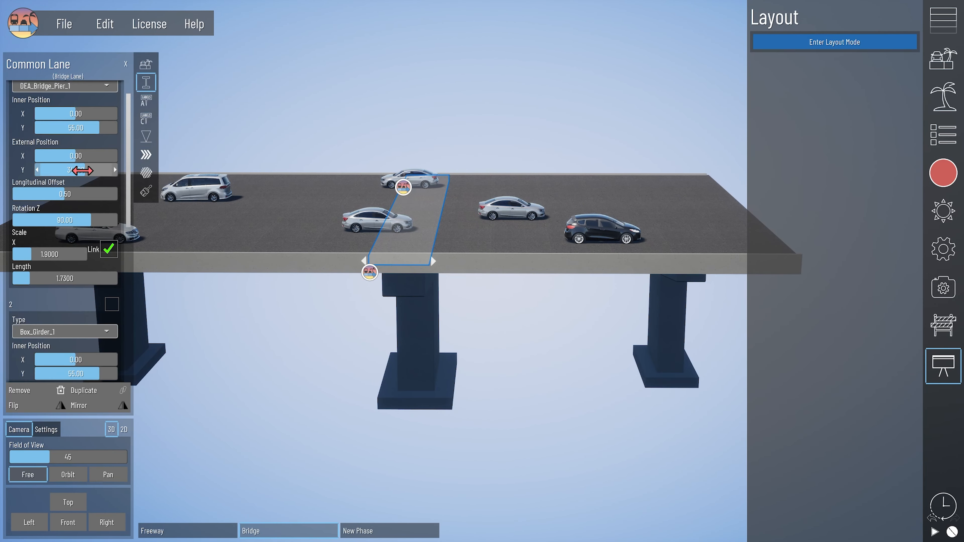
left_click_drag(80, 155, 77, 155)
left_click(835, 43)
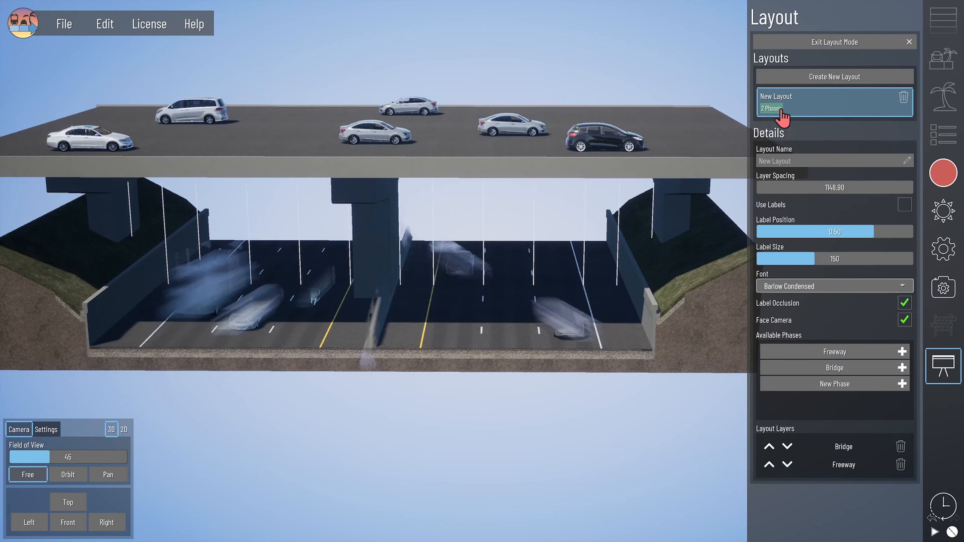
left_click(822, 43)
- Place a Pier_1 column on the freeway median, adjust its orientation and raise it
left_click(953, 100)
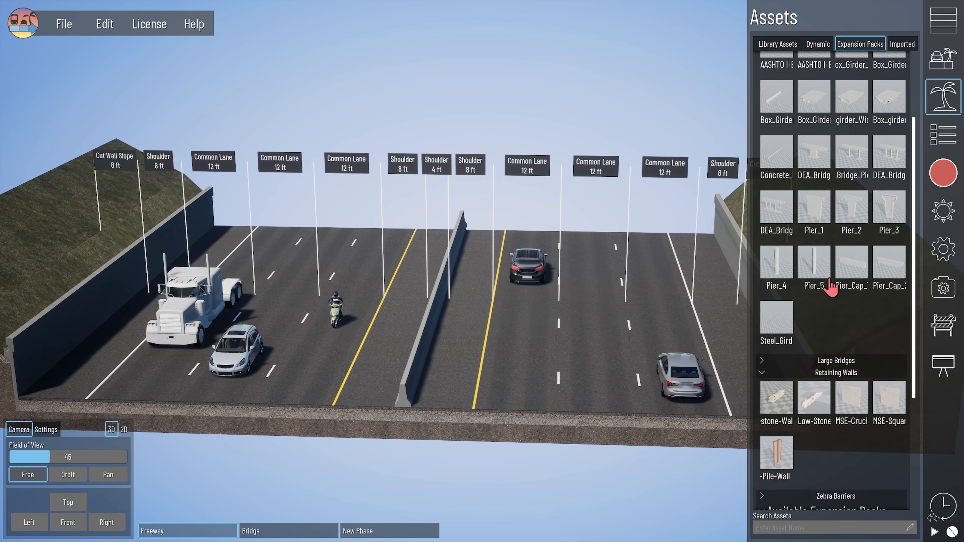
scroll(829, 286, "up", 1)
left_click_drag(815, 258, 434, 330)
left_click_drag(103, 246, 76, 246)
scroll(449, 311, "up", 2)
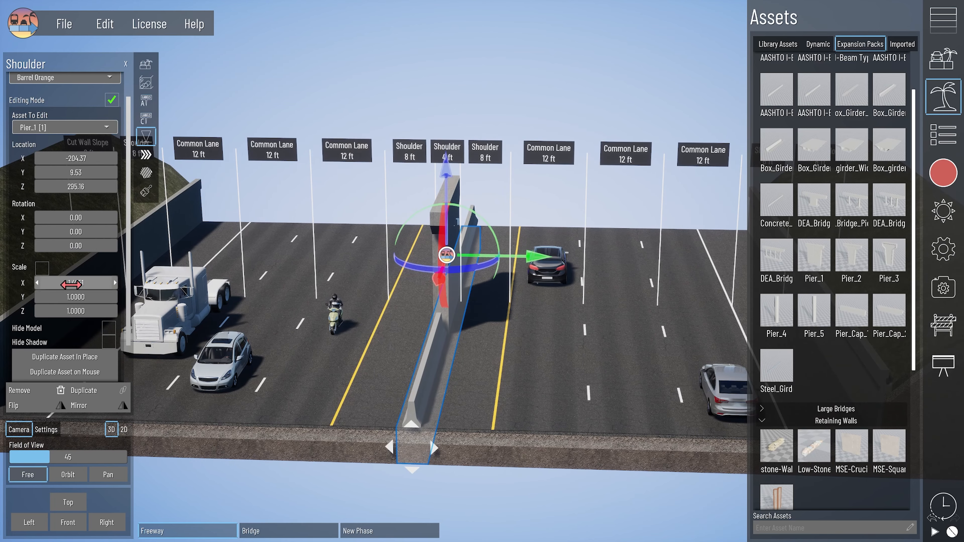
left_click_drag(451, 193, 451, 137)
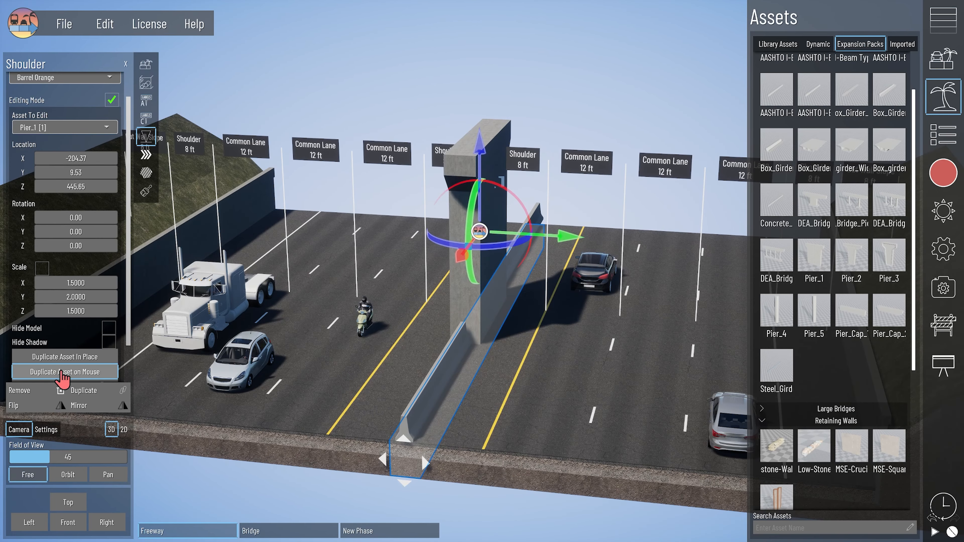
- Duplicate the pier, lay an AASHTO I-Beam across both tops, and drop a Large Bridges arch bridge in
left_click(64, 357)
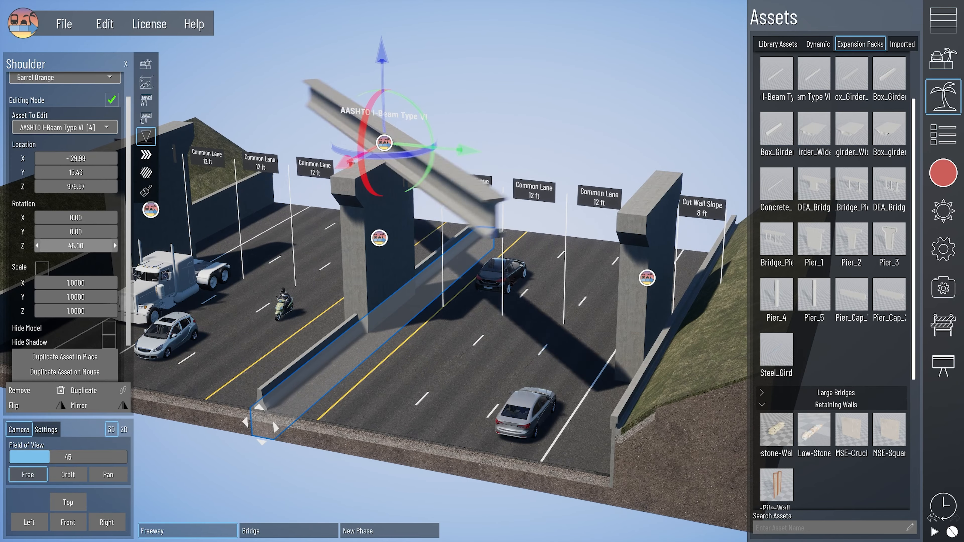
left_click(124, 430)
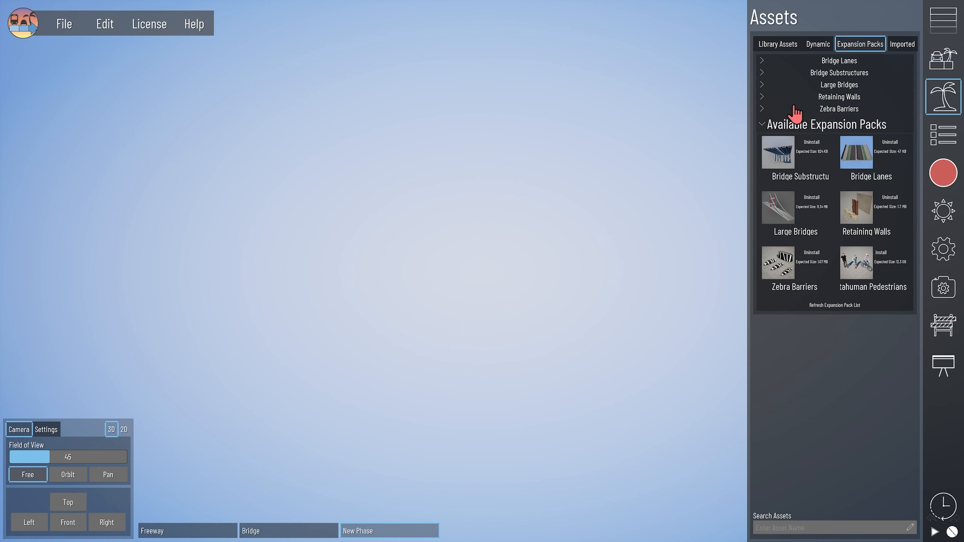
left_click(791, 85)
left_click_drag(784, 156, 381, 344)
- Try the arch, cable-stayed and suspension bridges, removing the arch and cable-stayed ones
key("Delete")
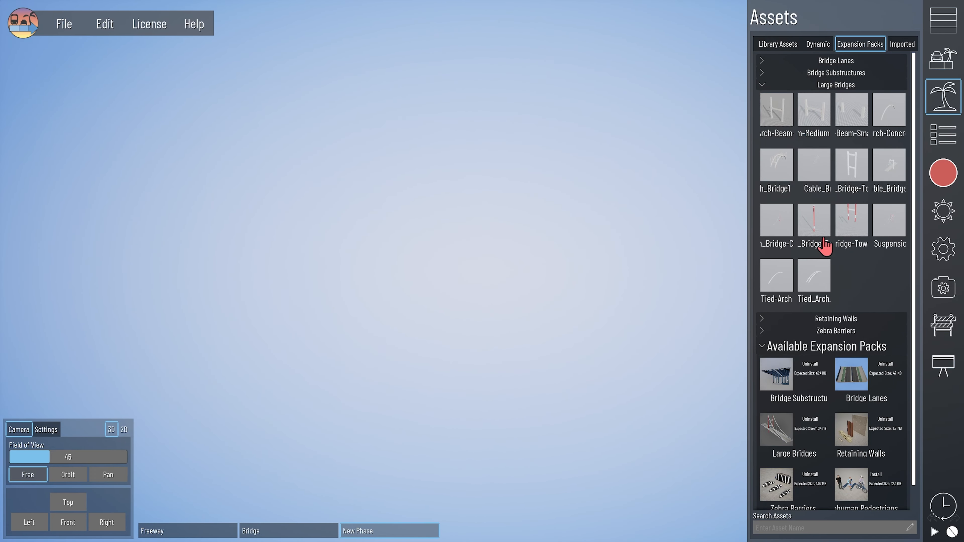
left_click_drag(889, 170, 378, 219)
key("Delete")
left_click_drag(888, 222, 387, 299)
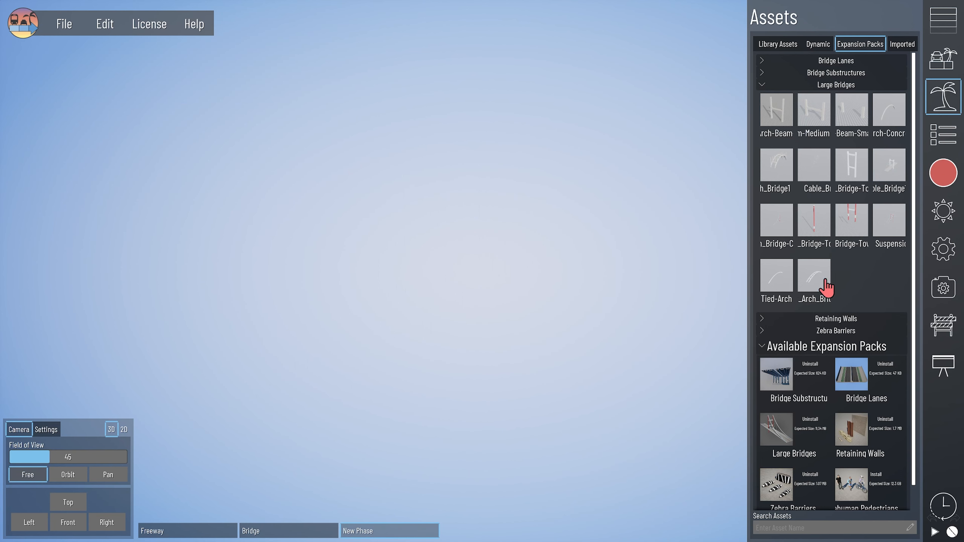
left_click_drag(825, 282, 343, 250)
key("ctrl+z")
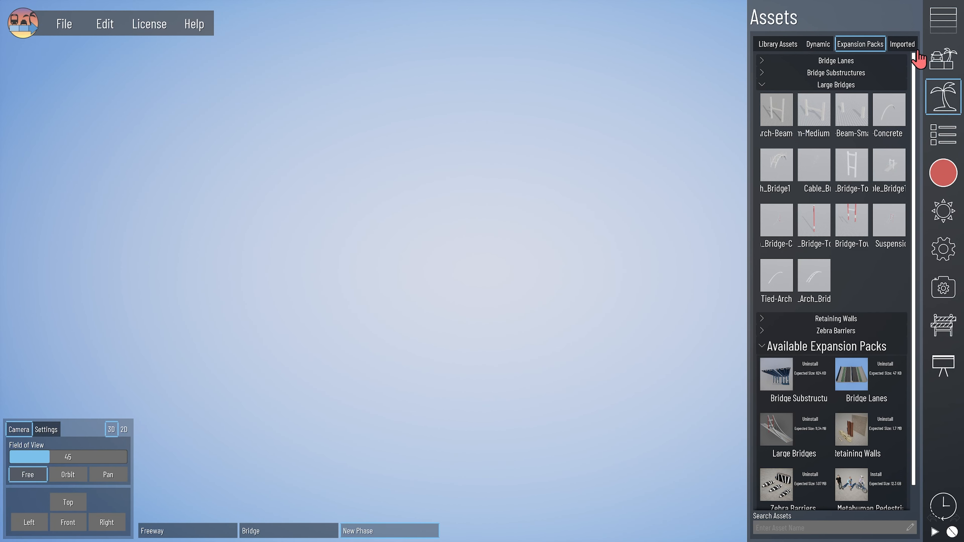
- Drop a Bridge Lane into the scene and duplicate it to make three lanes
left_click(944, 21)
left_click(796, 97)
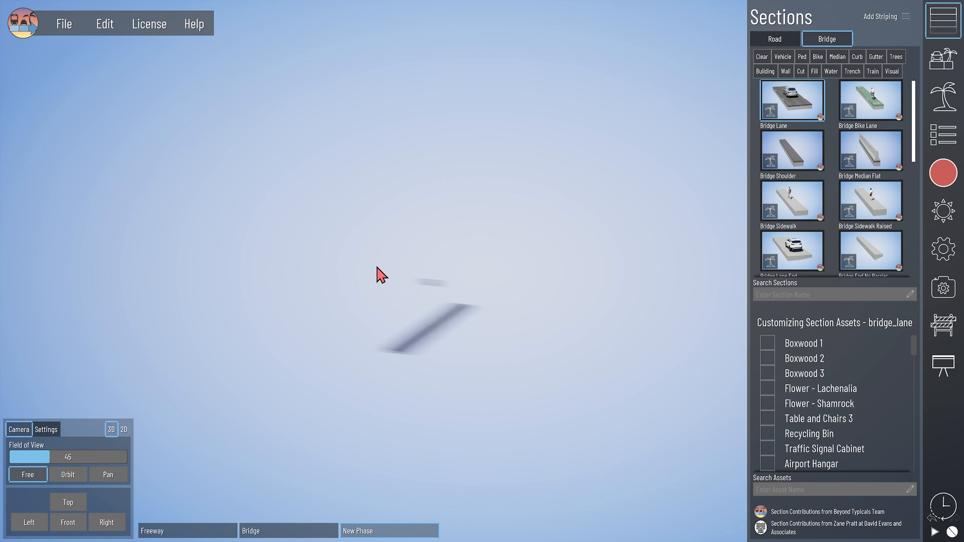
left_click_drag(422, 380, 444, 407)
key("ctrl+d")
key("ctrl+d")
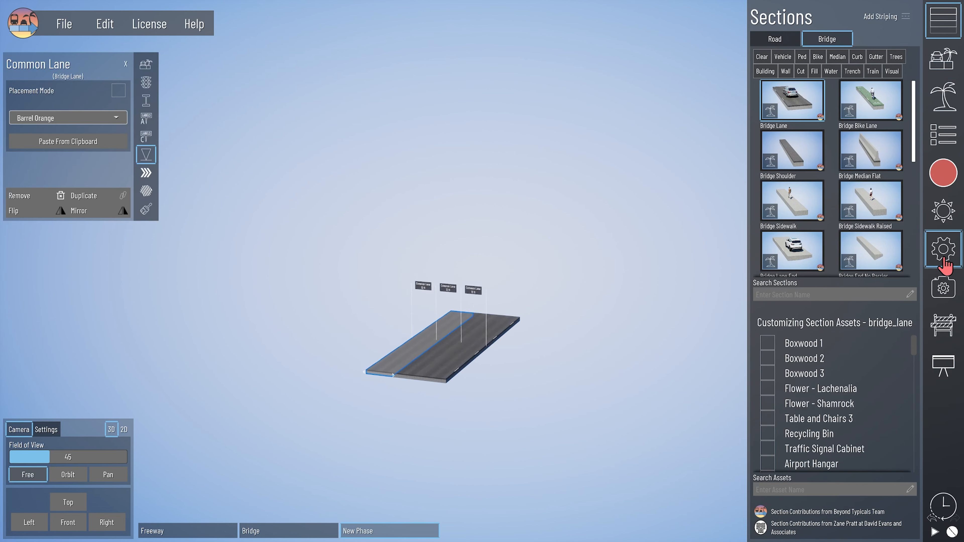
- Set the section length to 450 and place the suspension bridge over the deck
left_click(942, 261)
left_click(801, 109)
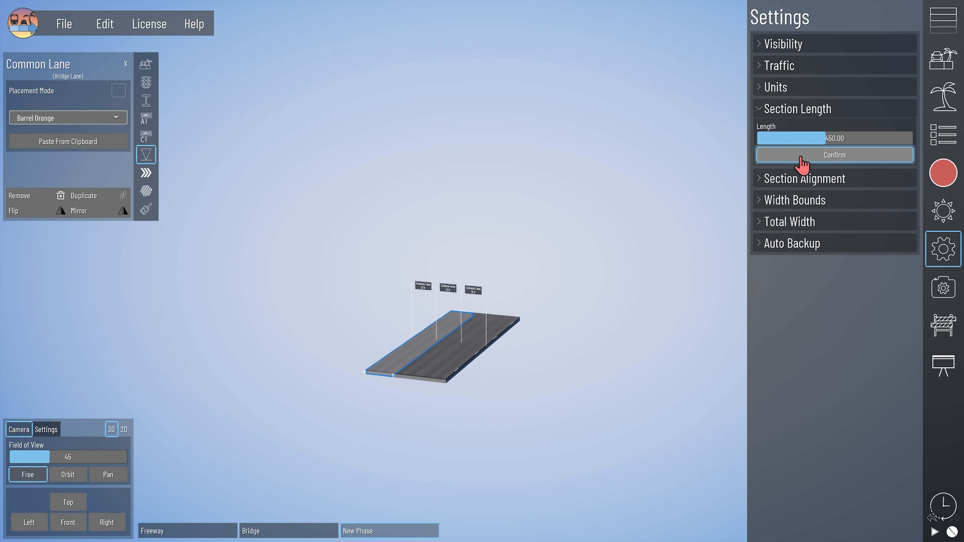
left_click(802, 163)
left_click(943, 97)
left_click_drag(852, 221, 450, 293)
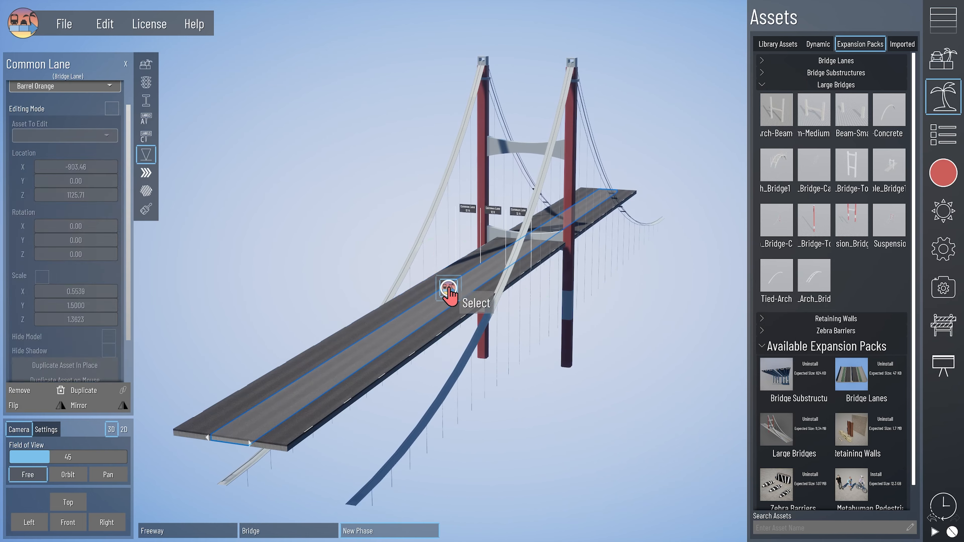
- Add 42-inch barriers at both edges of the suspension bridge deck and raise the bridge higher
left_click(450, 293)
left_click(944, 19)
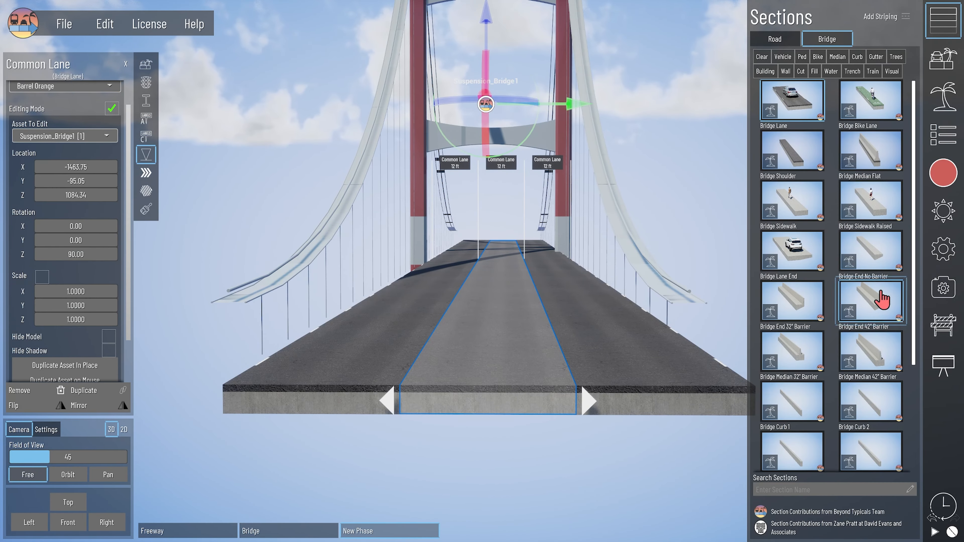
left_click(881, 292)
left_click(731, 380)
left_click(243, 384)
left_click(479, 323)
right_click_drag(494, 244, 475, 230)
left_click_drag(481, 25, 481, 3)
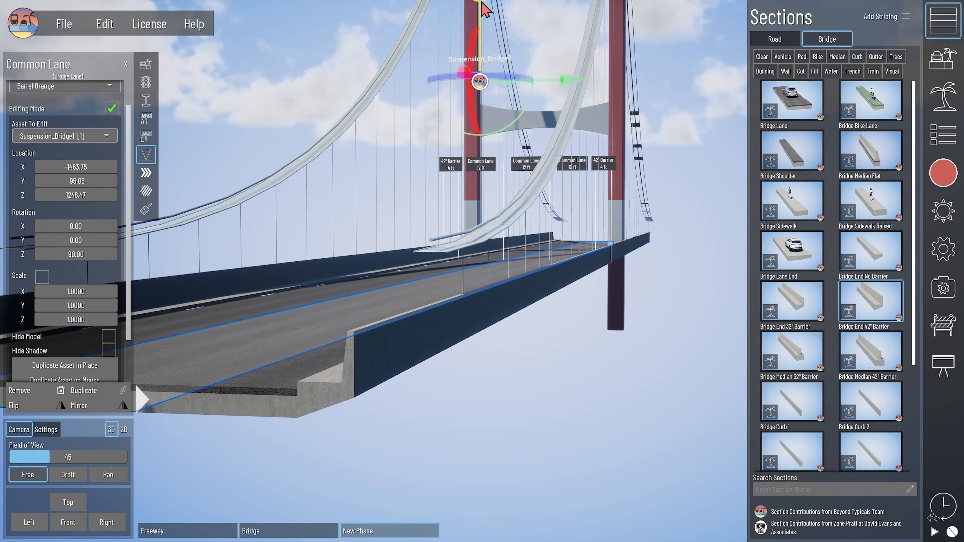
right_click_drag(484, 11, 455, 95)
- In the 2D front view, shift and widen the bridge asset to line up over the lanes
left_click(124, 430)
left_click(68, 523)
scroll(444, 134, "up", 5)
left_click_drag(76, 306, 57, 291)
key("ctrl+z")
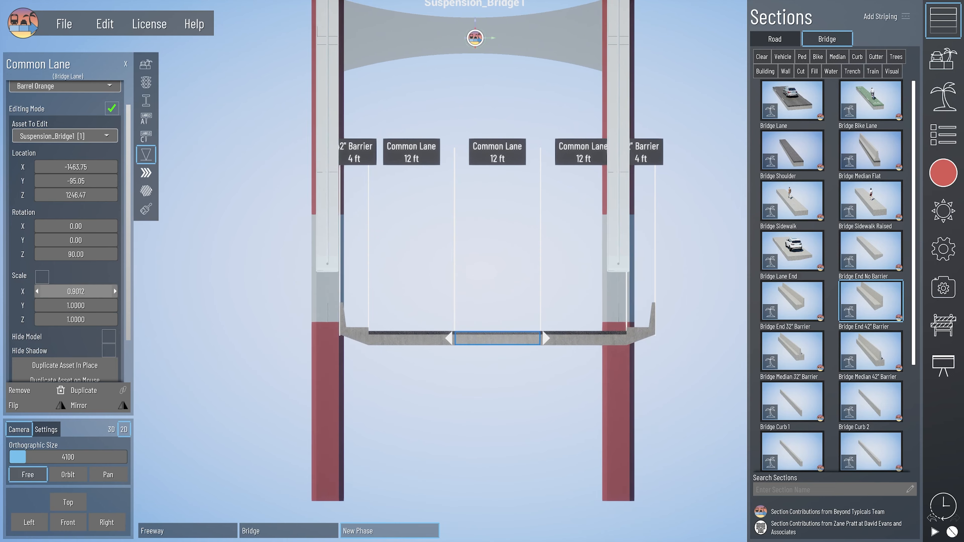
left_click_drag(76, 181, 99, 181)
left_click_drag(76, 292, 95, 292)
left_click_drag(76, 182, 79, 181)
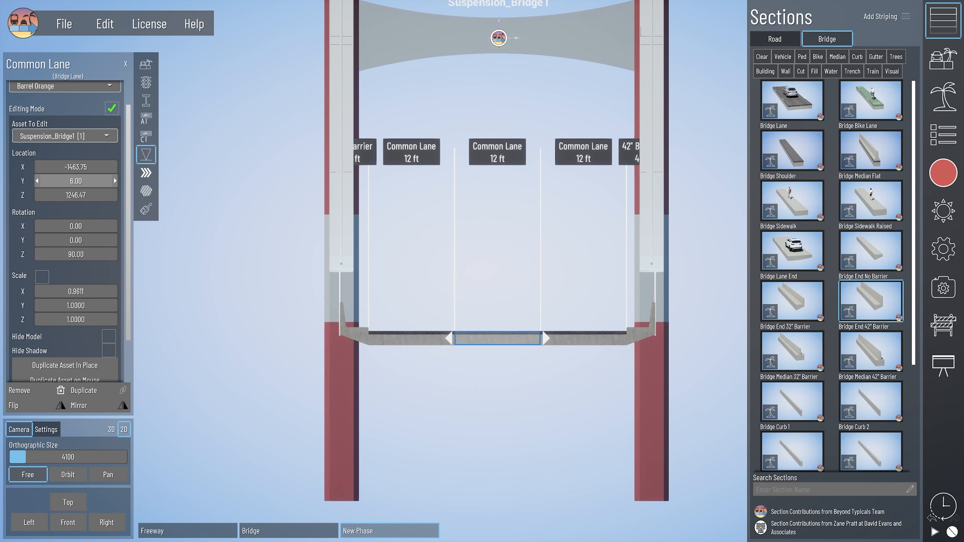
- Back in 3D, move the bridge asset to X -2864 and set its Y scale to 0.7754
left_click(111, 430)
right_click_drag(513, 294, 334, 361)
left_click(334, 361)
left_click(334, 361)
right_click_drag(603, 359, 546, 406)
left_click(146, 154)
left_click_drag(75, 167, 41, 167)
left_click_drag(76, 306, 46, 306)
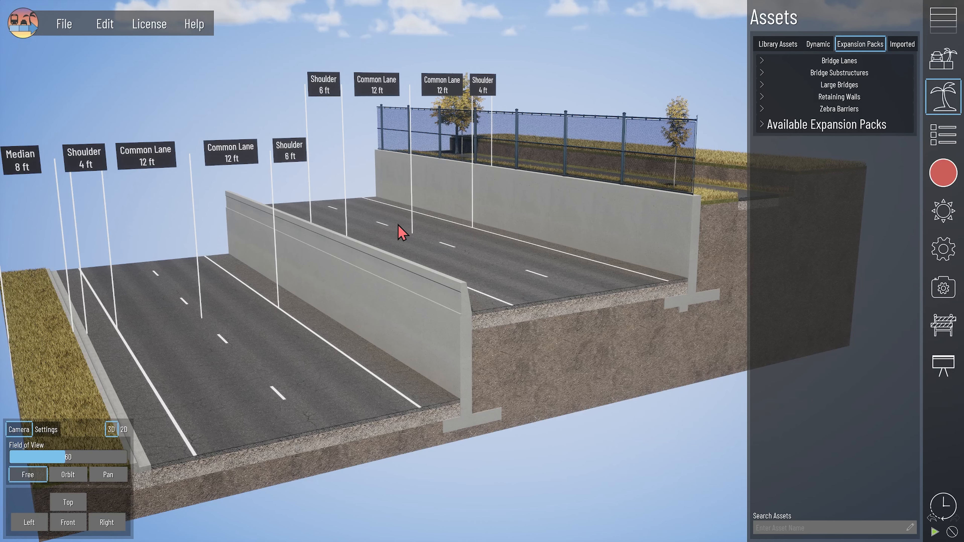
- Trial-place Sheet-Pile (then deleted), MSE-Cruciform and MSE-Square walls, raising the latter two
left_click(817, 99)
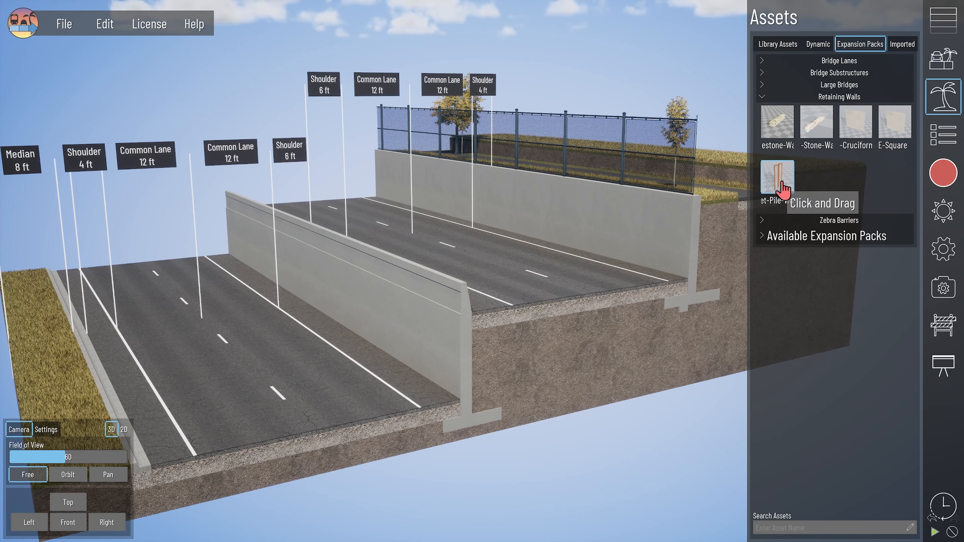
left_click_drag(784, 188, 370, 462)
scroll(470, 288, "up", 5)
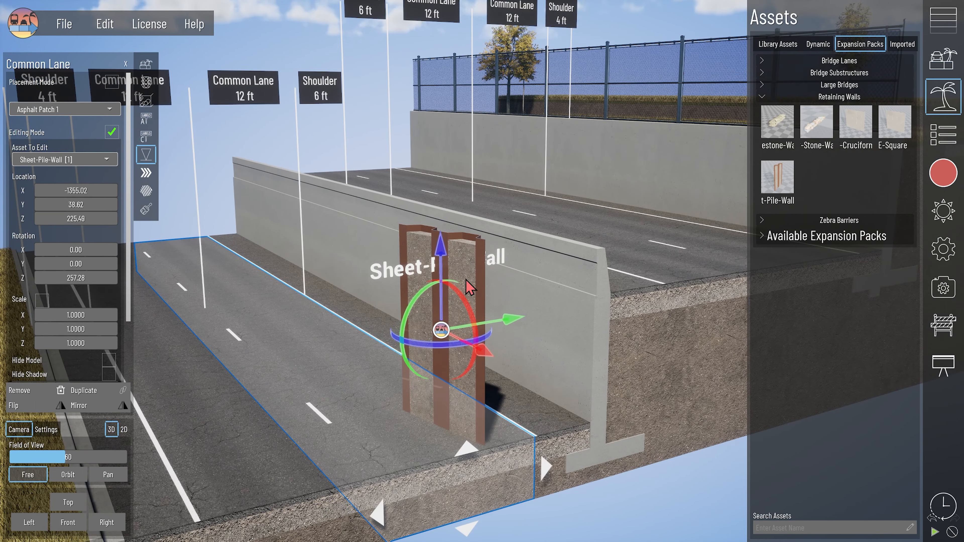
key("Delete")
left_click_drag(852, 114, 325, 392)
left_click_drag(323, 298, 318, 233)
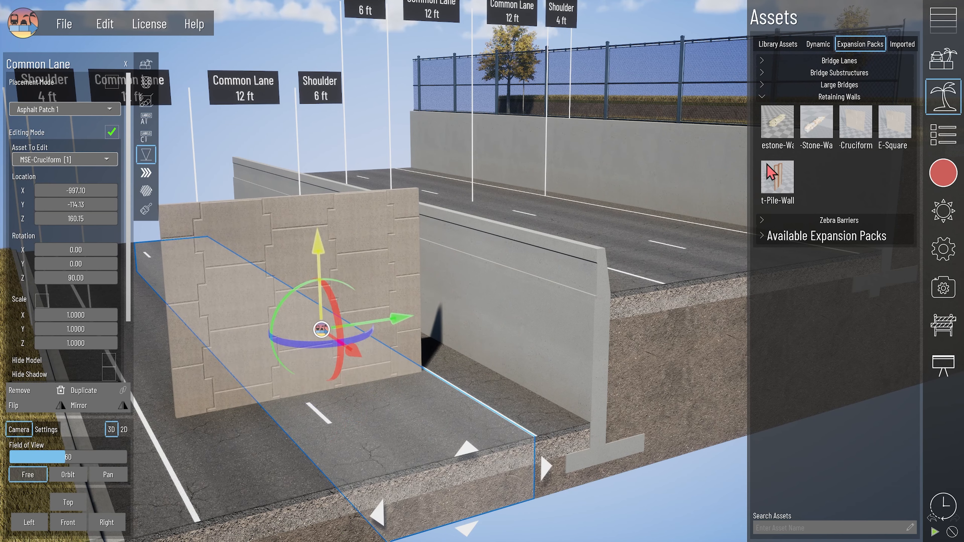
left_click_drag(893, 123, 376, 442)
left_click_drag(378, 398, 374, 326)
- Place a Low-Stone-Wall on the shoulder and a Limestone-Wall in the scene
middle_click_drag(287, 399, 671, 408)
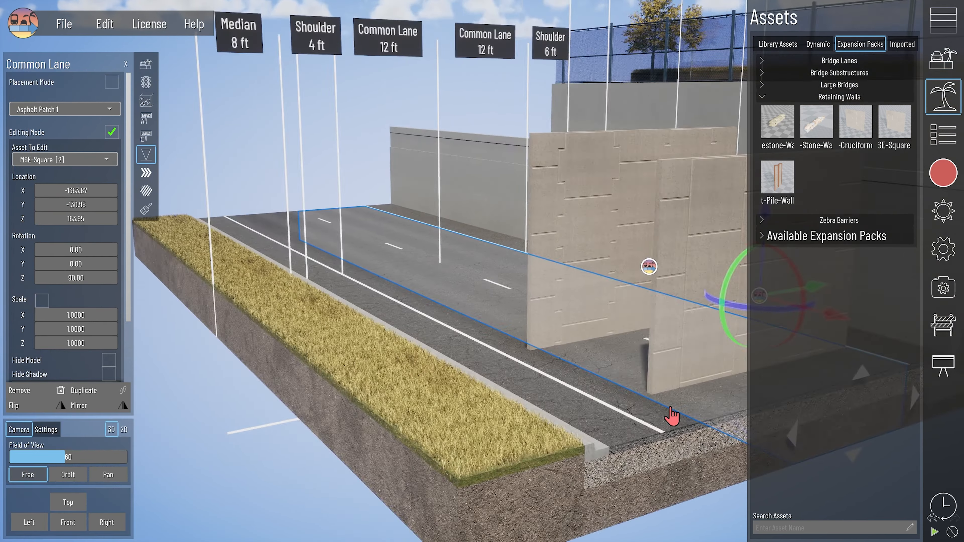
left_click_drag(817, 122, 505, 380)
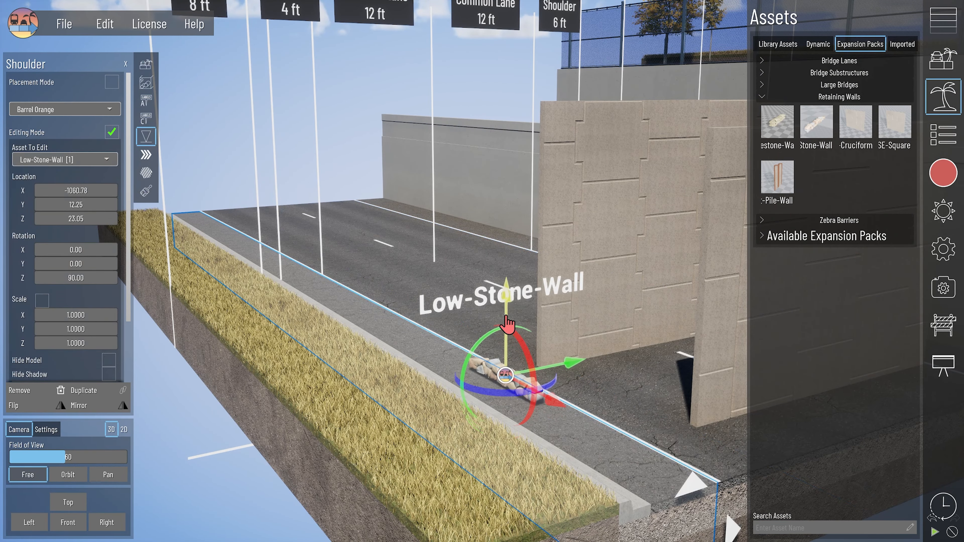
scroll(577, 452, "up", 4)
middle_click_drag(573, 460, 448, 412)
left_click_drag(779, 124, 495, 334)
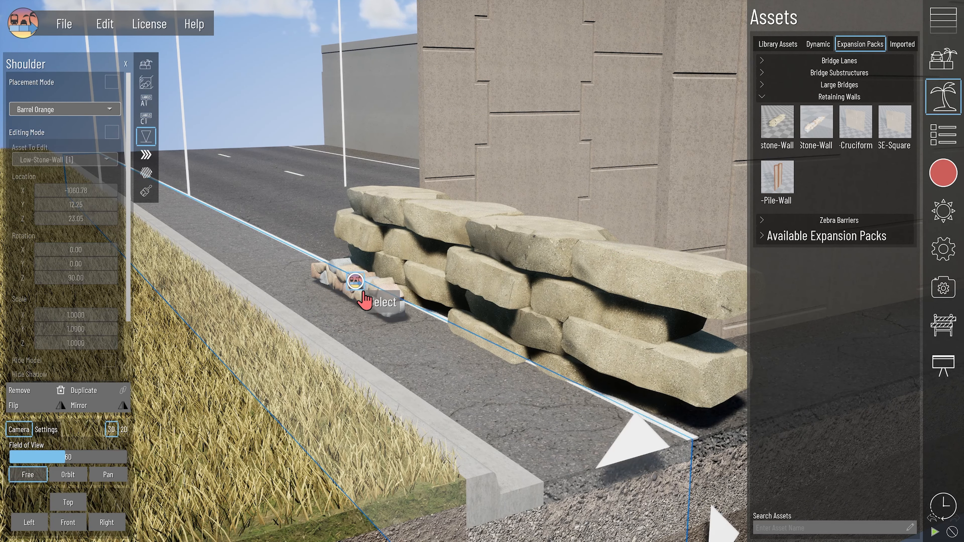
- Delete the Low-Stone, Limestone and remaining test walls, then deselect the lane
key("Delete")
scroll(601, 368, "down", 3)
left_click(489, 319)
key("Delete")
middle_click_drag(489, 318, 405, 370)
scroll(300, 415, "down", 4)
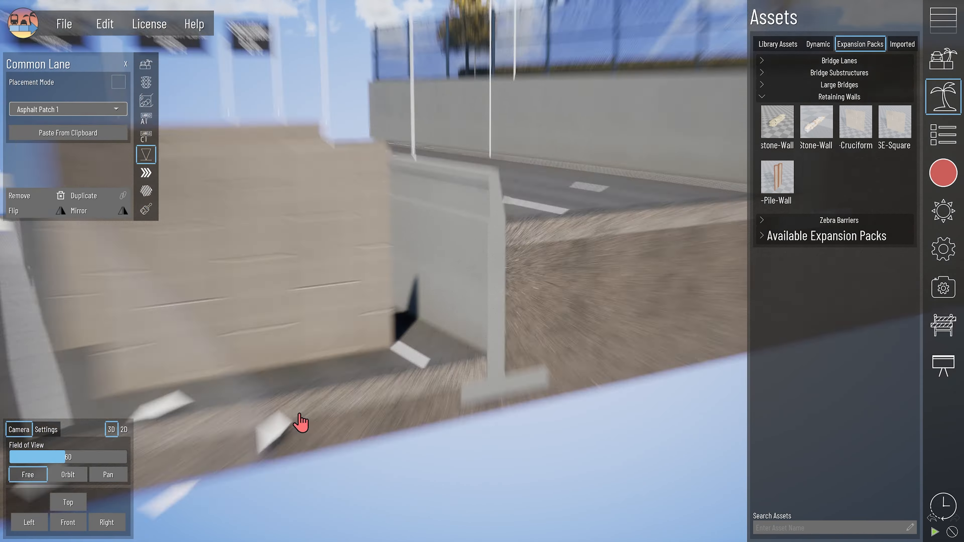
key("Delete")
left_click(287, 405)
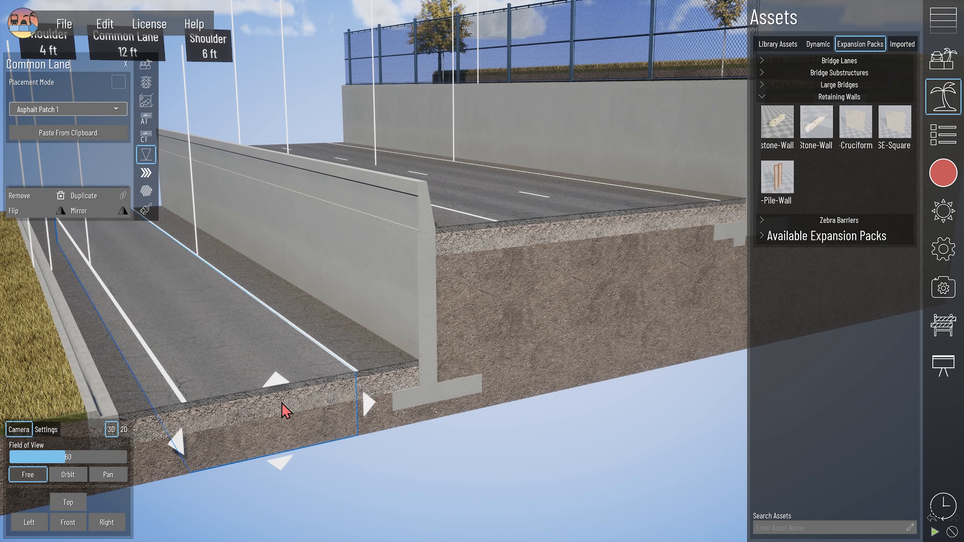
left_click(369, 404)
scroll(398, 402, "down", 3)
left_click(416, 403)
scroll(455, 372, "down", 1)
scroll(488, 355, "up", 2)
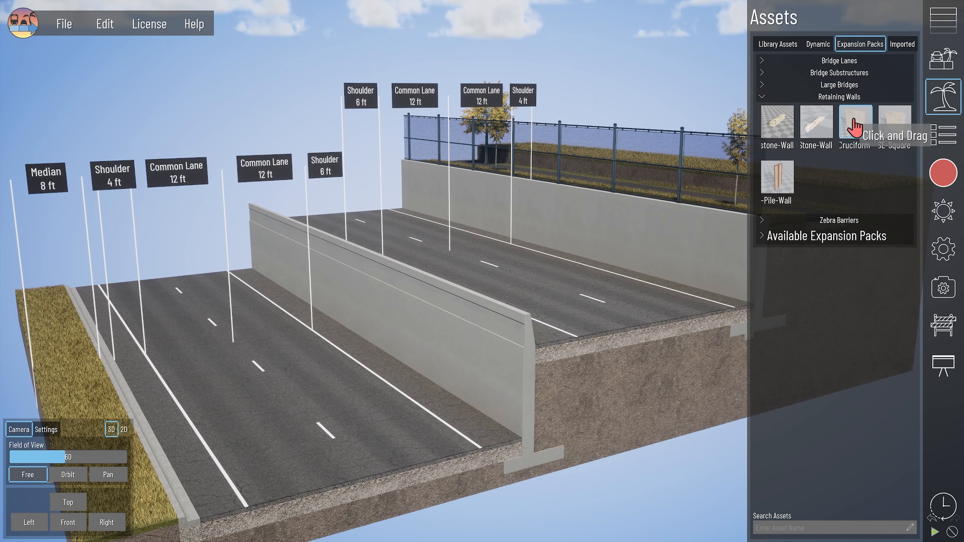
- Make MSE-Cruciform the primary asset of the 6 ft shoulder lane
left_click(855, 127)
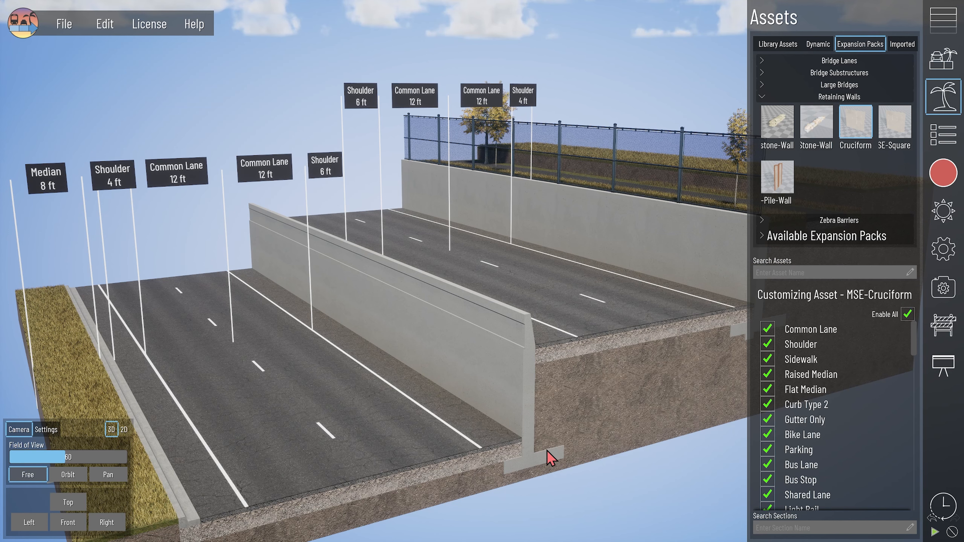
scroll(548, 458, "up", 4)
left_click(480, 420)
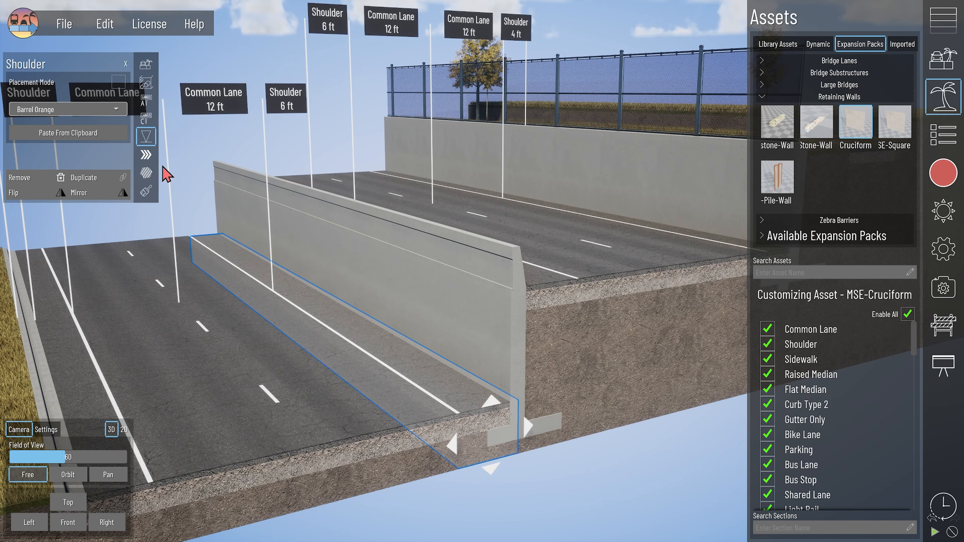
left_click(151, 68)
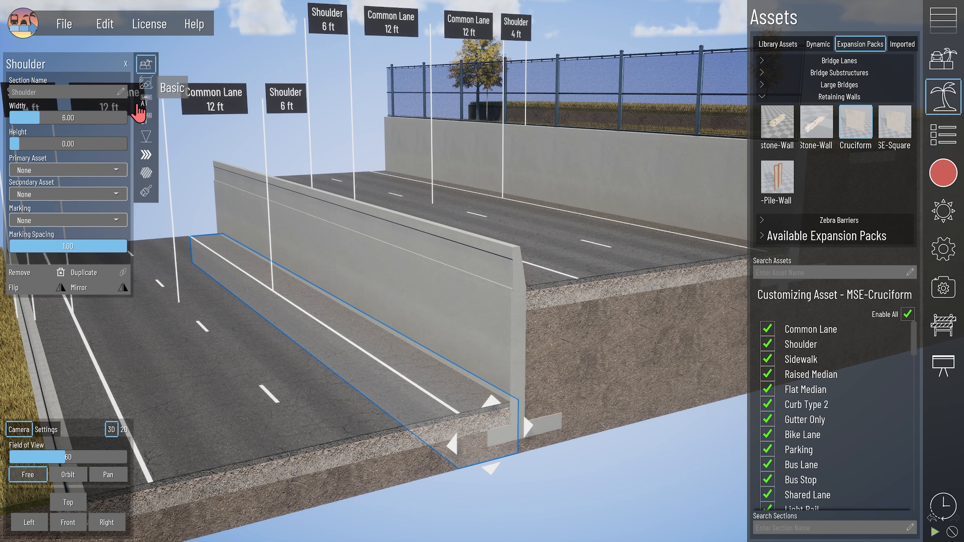
left_click(75, 170)
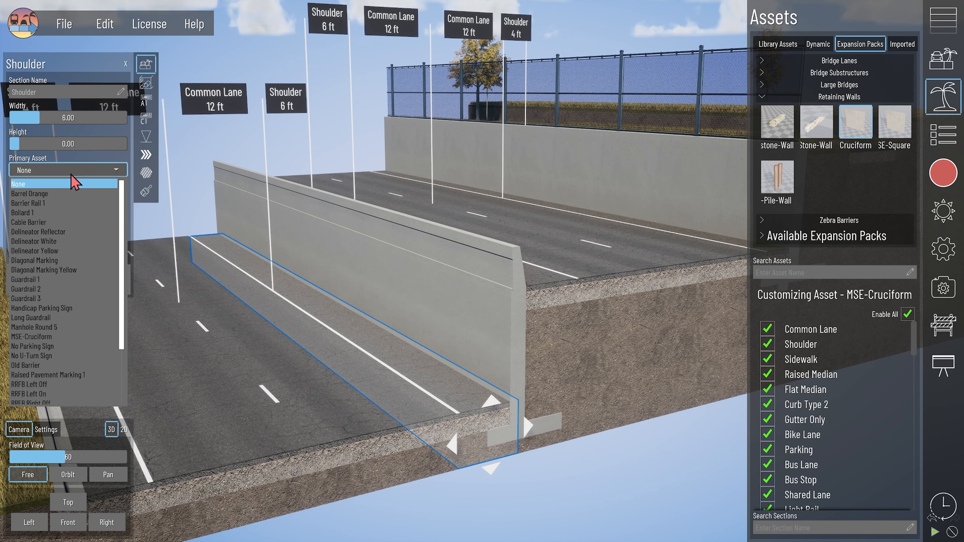
left_click(60, 336)
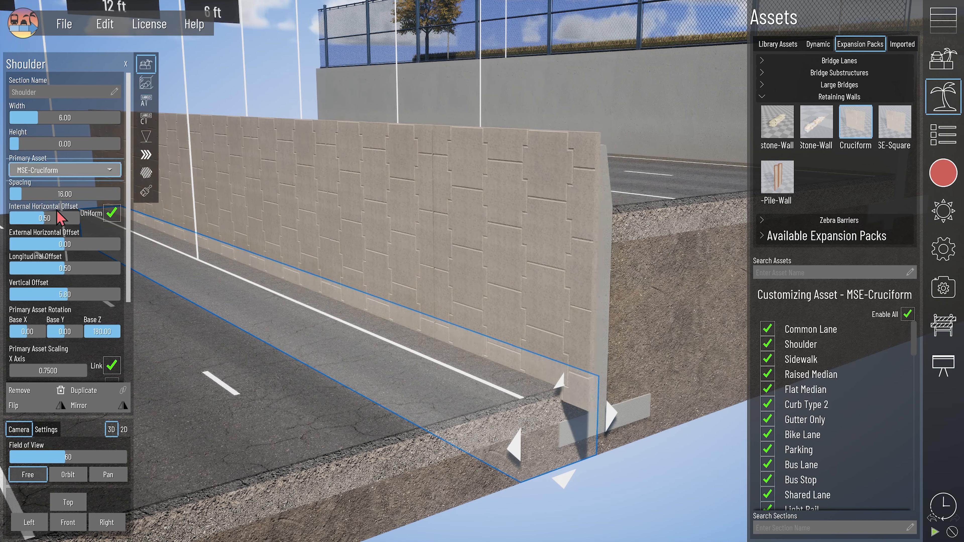
- Adjust the MSE-Cruciform wall's horizontal, vertical and longitudinal offsets along the shoulder
left_click_drag(57, 218, 68, 218)
left_click(12, 295)
left_click(12, 295)
left_click(12, 295)
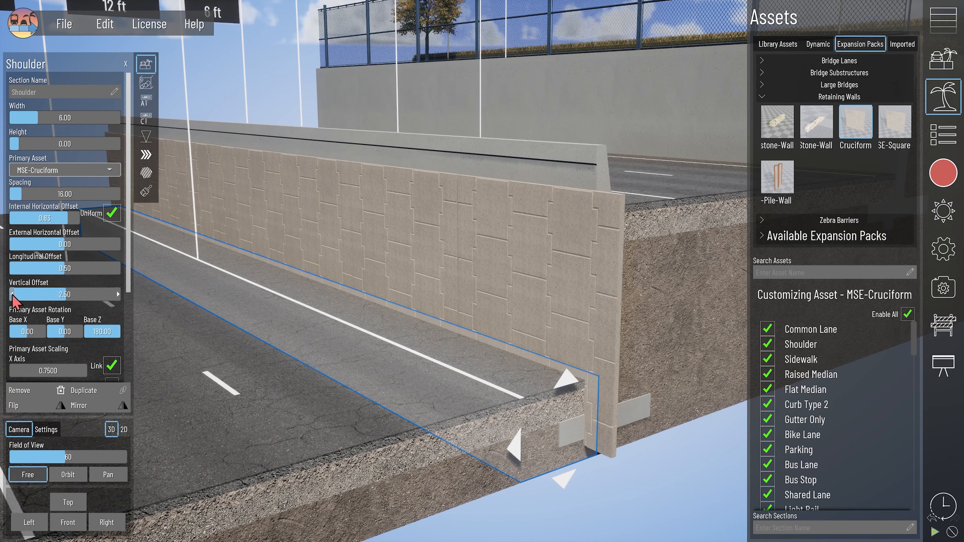
left_click(118, 295)
left_click(118, 294)
left_click(118, 295)
left_click(118, 269)
left_click(118, 268)
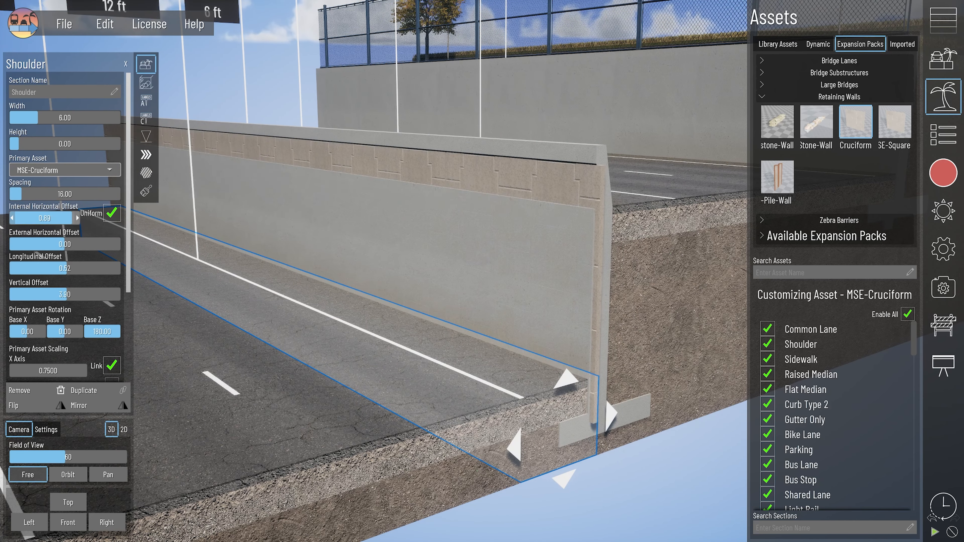
left_click(546, 444)
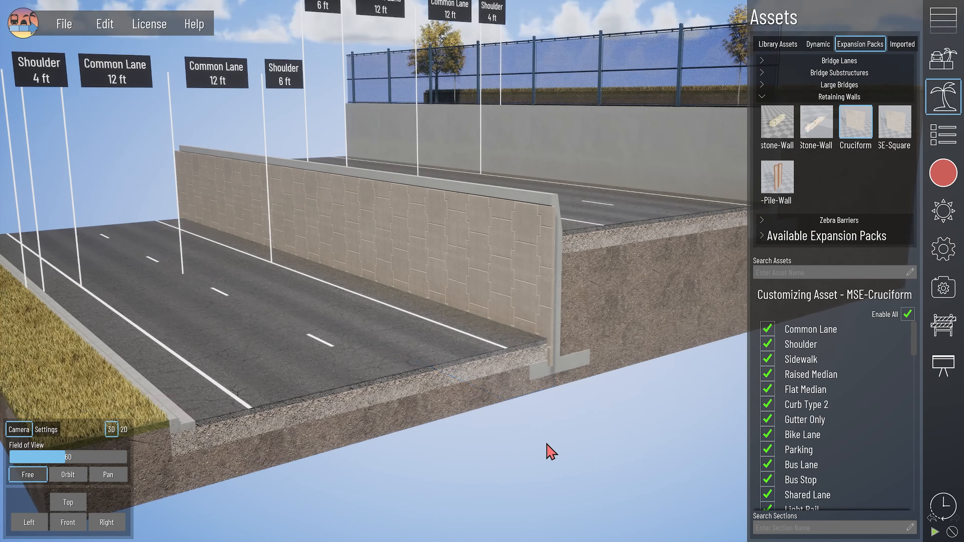
middle_click_drag(547, 444, 568, 432)
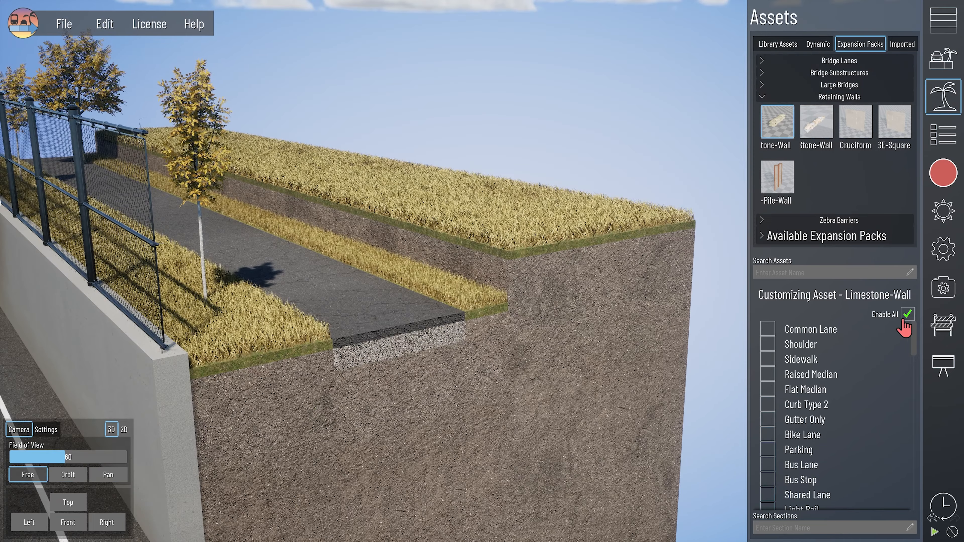
- On the grass strip, rotate the limestone wall 90°, set spacing 22 and longitudinal offset 0.54
left_click(908, 315)
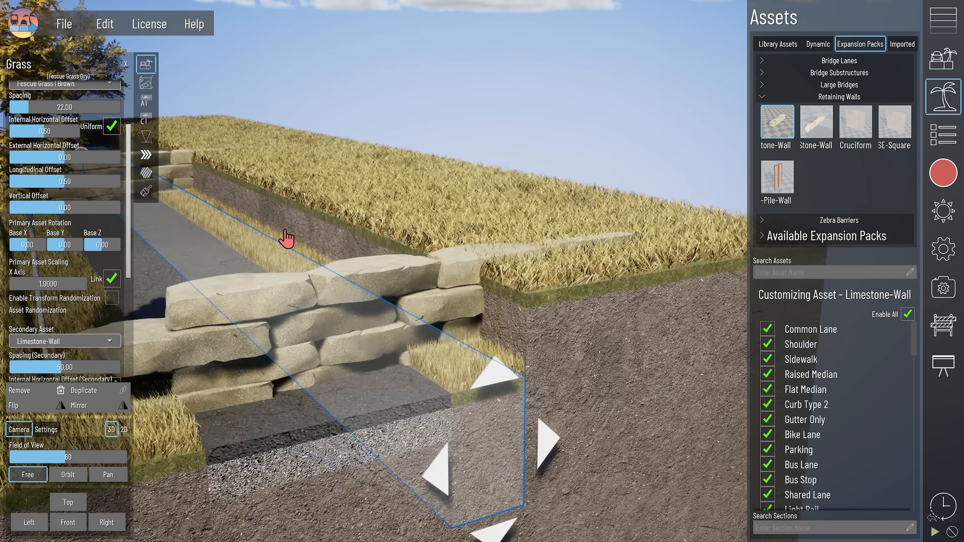
scroll(64, 244, "down", 5)
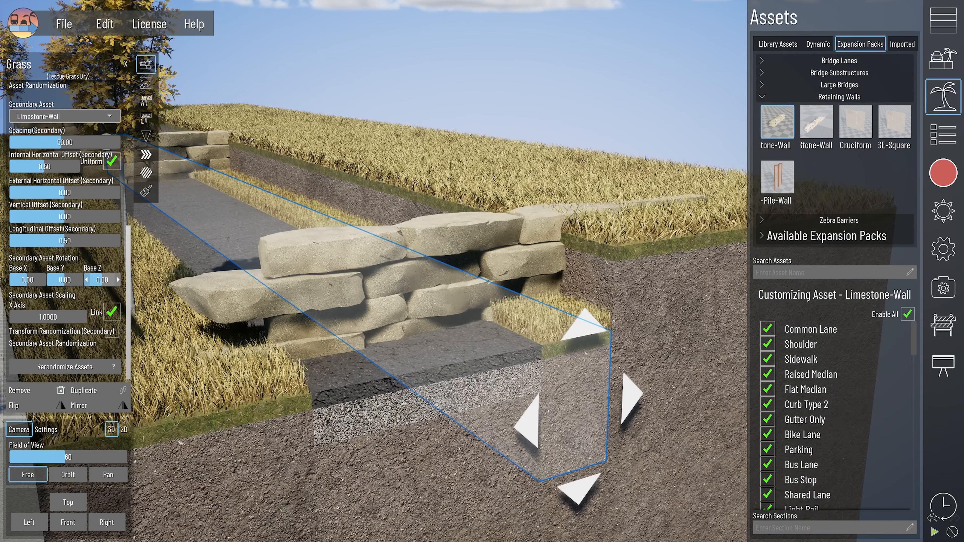
left_click(118, 279)
left_click_drag(61, 142, 31, 142)
left_click(119, 241)
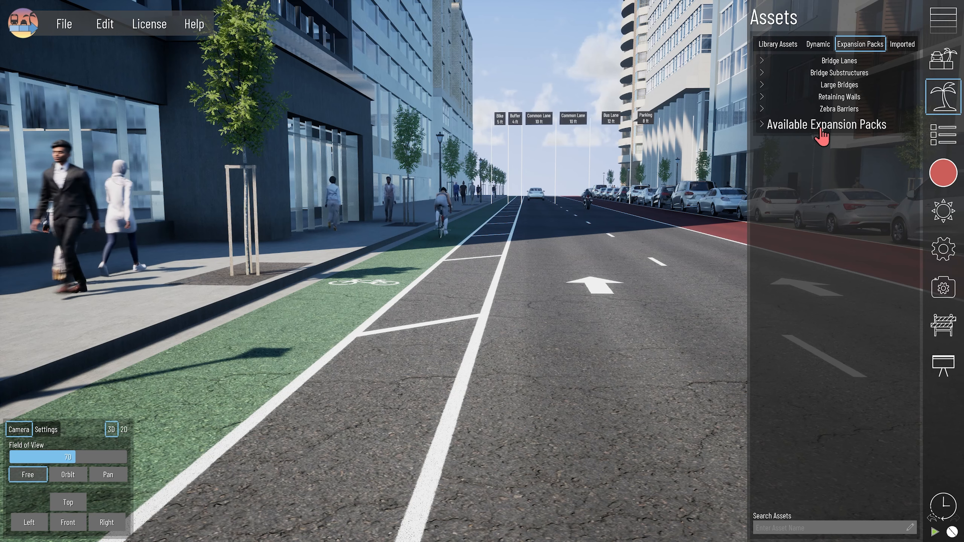
- Place Zebra 40 and Zebra 13 barriers on the buffer lane and raise them
left_click(839, 109)
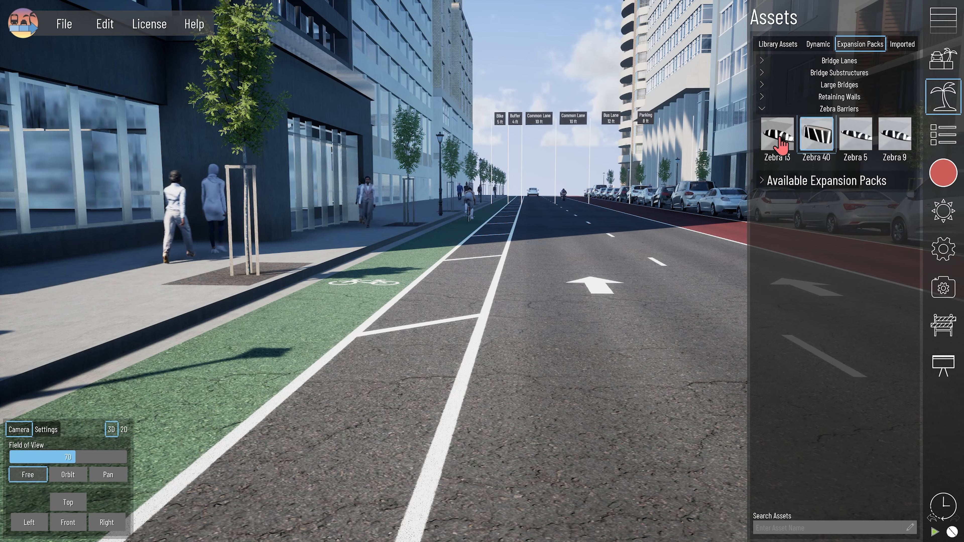
left_click_drag(422, 363, 377, 363)
left_click(376, 363)
left_click_drag(380, 296, 376, 262)
left_click_drag(778, 135, 340, 454)
left_click_drag(340, 384, 340, 374)
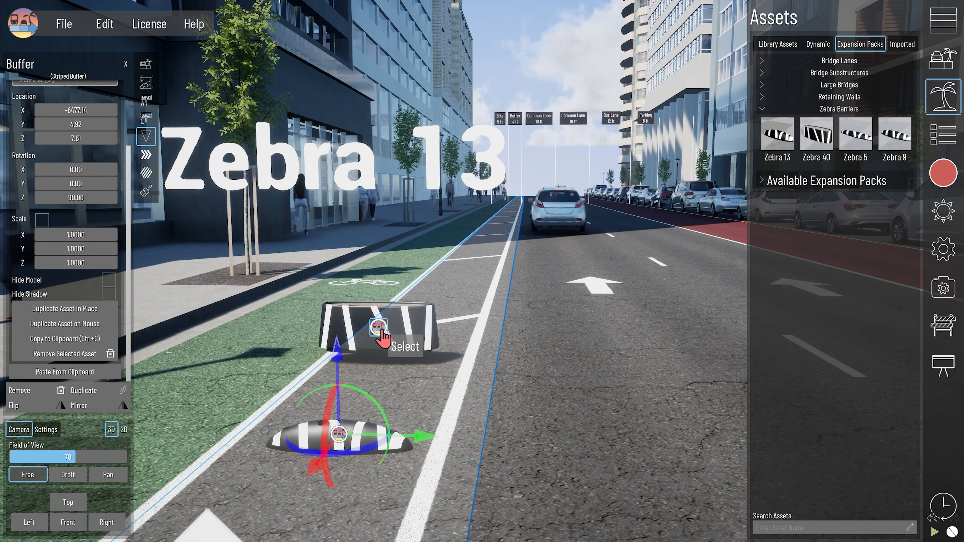
- Delete both test barriers and bring up Zebra 9's section customization list
left_click(383, 332)
key("Delete")
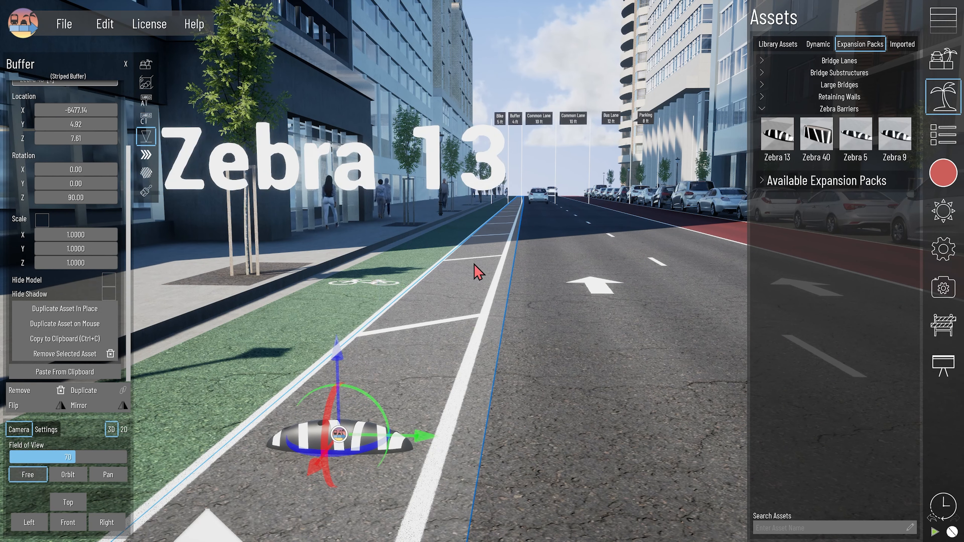
key("Delete")
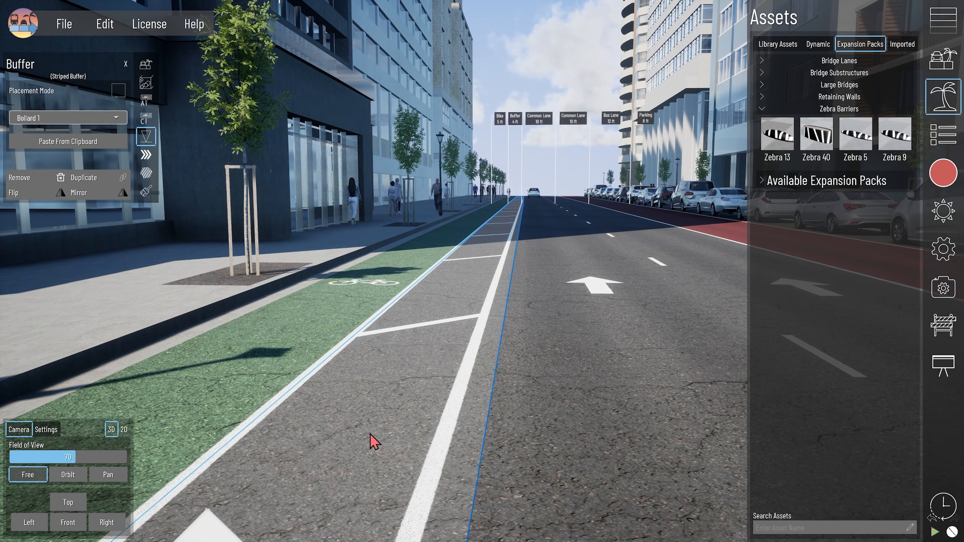
left_click(898, 137)
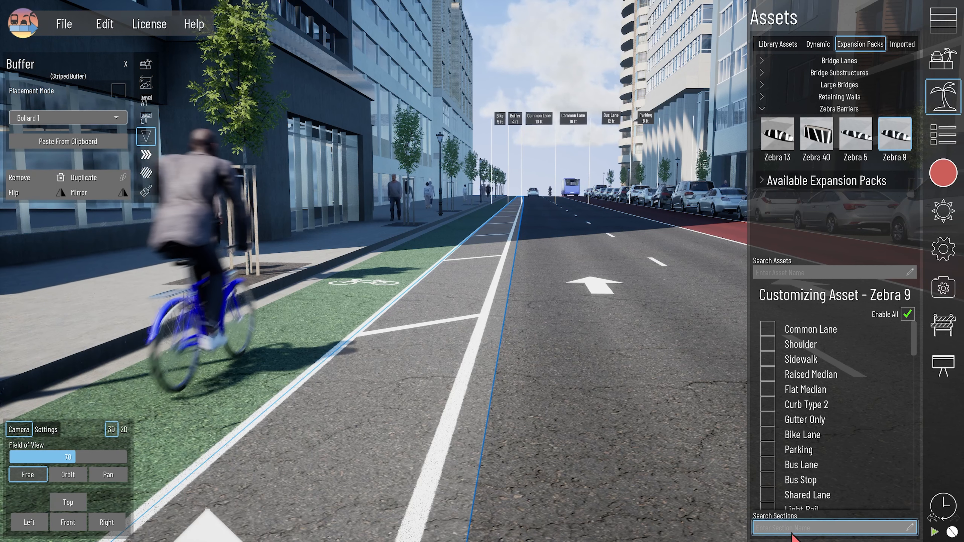
- Filter the section list to 'buffer' and make Zebra 9 the lane's secondary asset
left_click(793, 528)
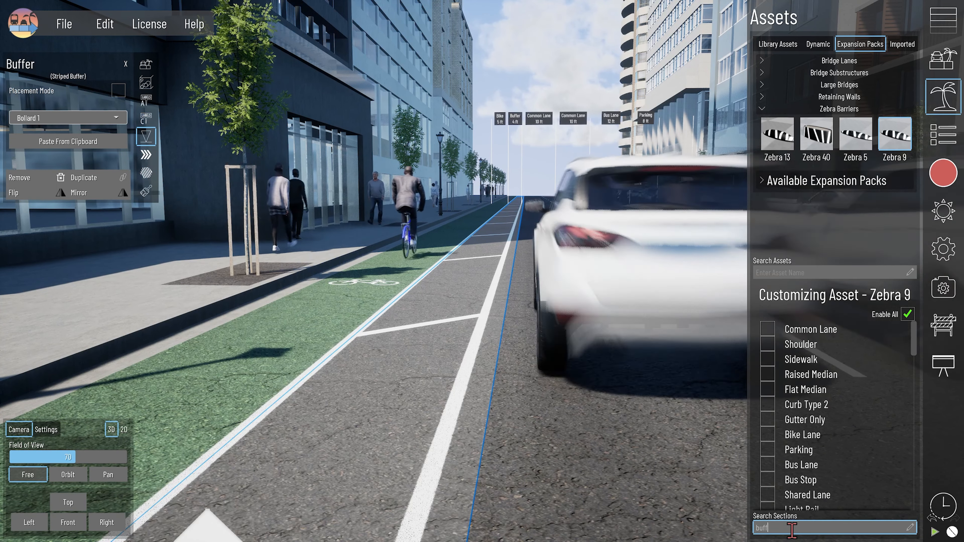
type("buffer")
key("Return")
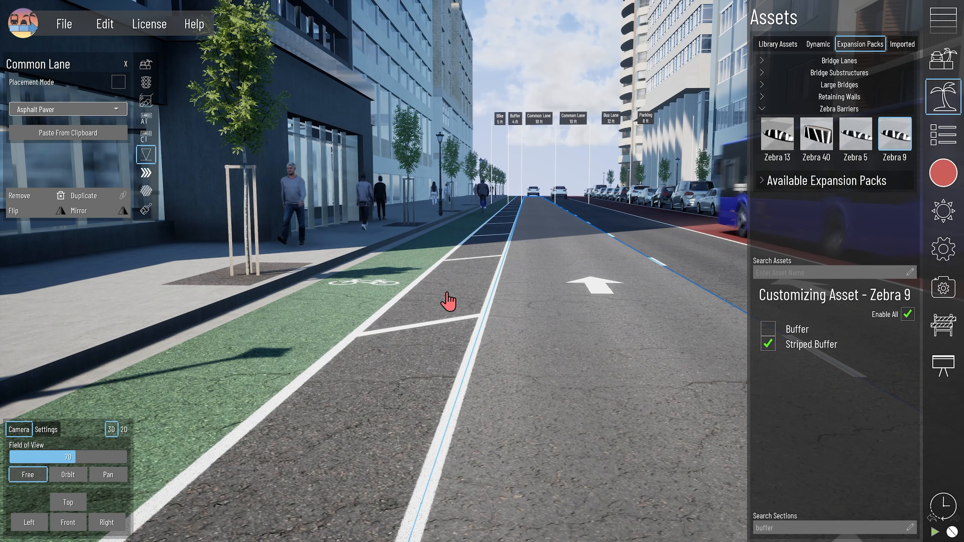
left_click(146, 66)
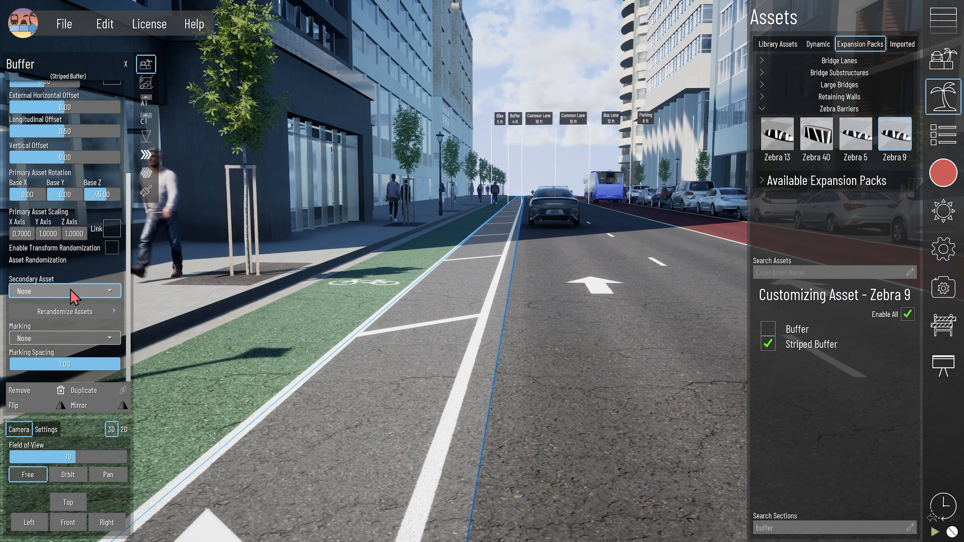
left_click(15, 293)
left_click(46, 467)
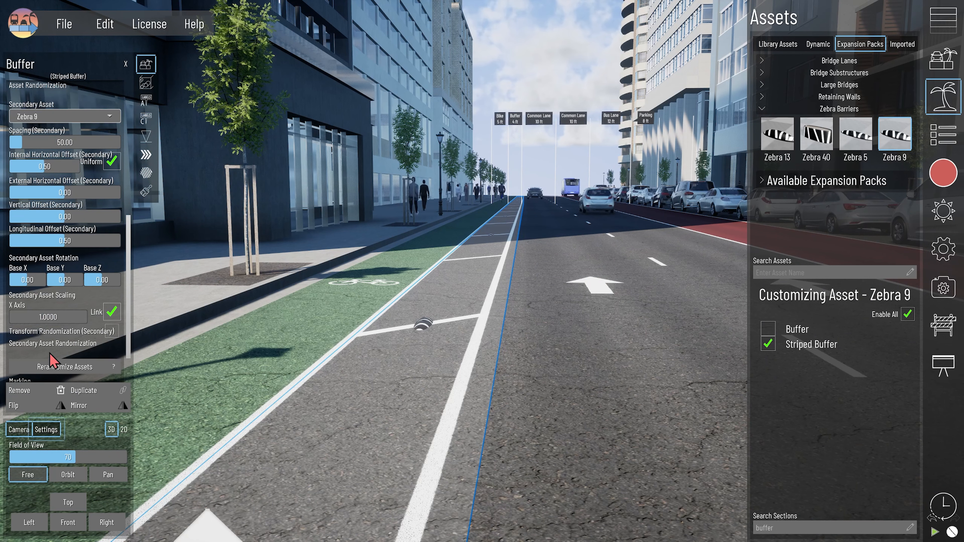
- Space the Zebra 9 barriers 30 apart, rotate them to 35, and nudge vertical and longitudinal offsets
left_click_drag(51, 145, 37, 145)
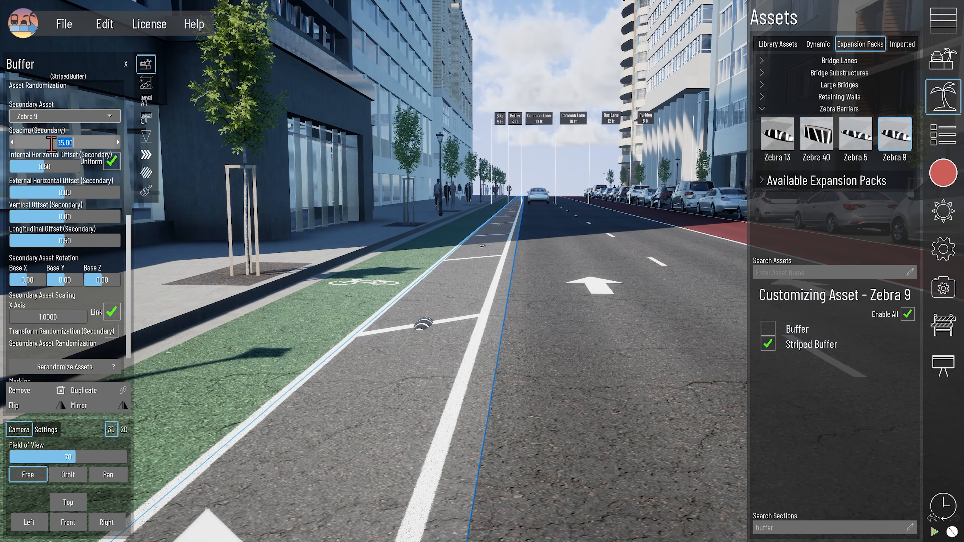
type("30")
key("Return")
left_click_drag(99, 280, 105, 280)
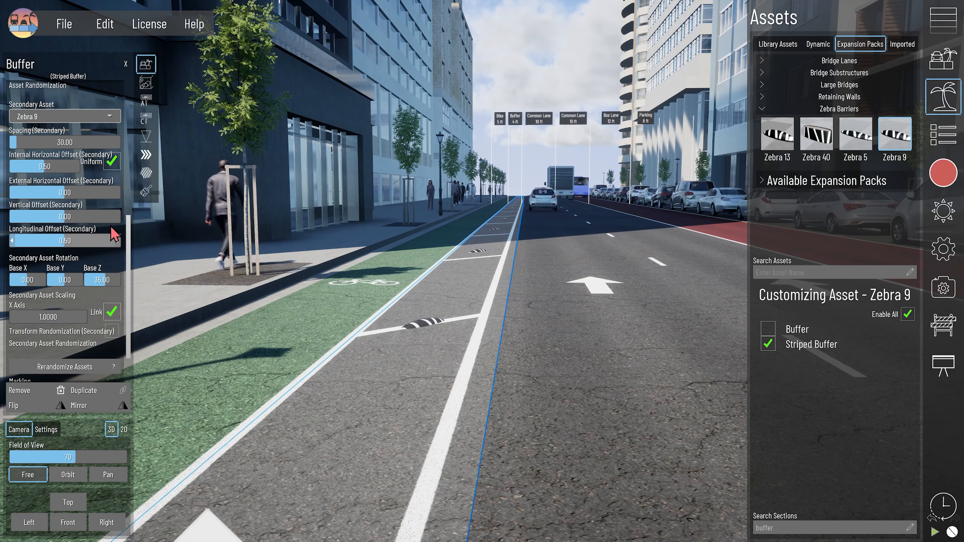
left_click(117, 217)
left_click(117, 217)
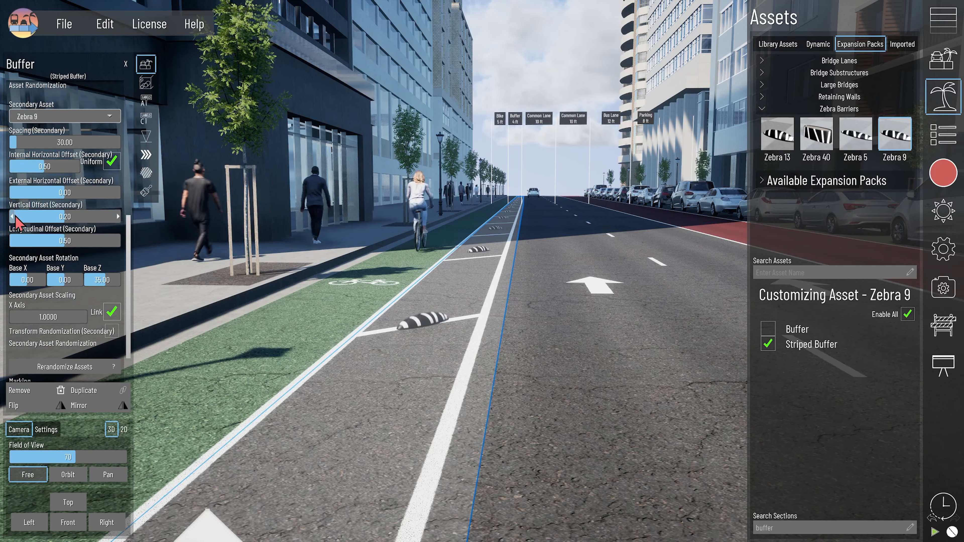
left_click(12, 242)
left_click(13, 242)
left_click(12, 241)
left_click(12, 241)
scroll(437, 358, "down", 3)
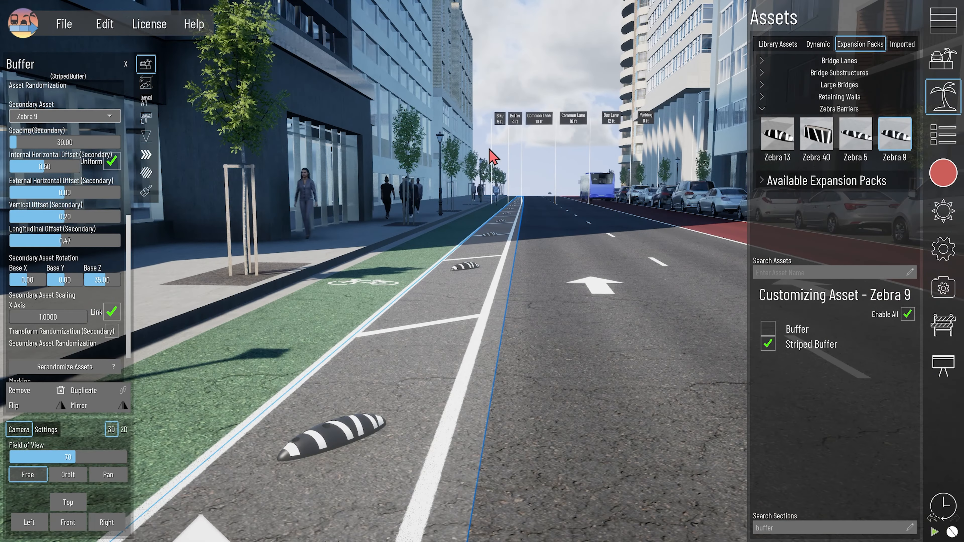
- Swap the buffer's secondary barriers to Zebra 40 planters
left_click(816, 135)
scroll(84, 262, "down", 1)
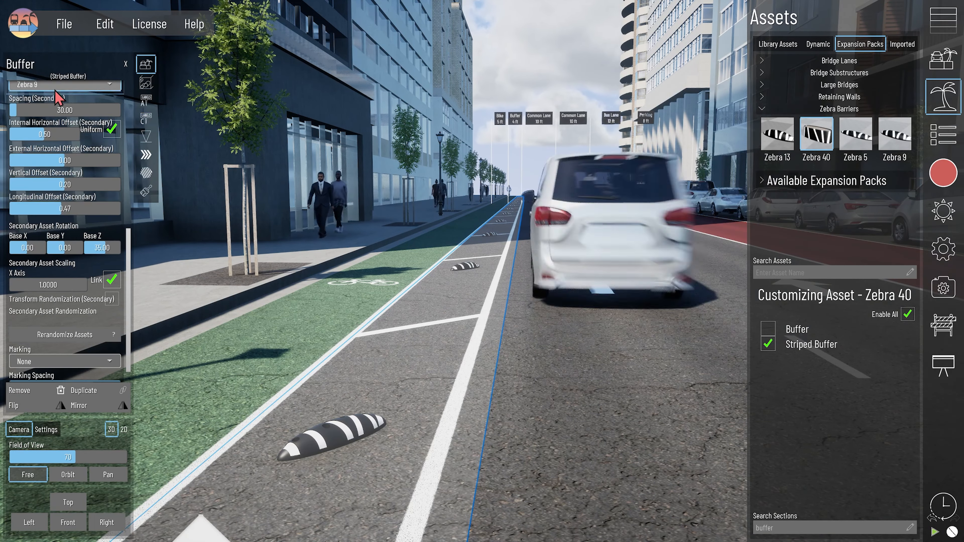
left_click(58, 87)
left_click(47, 266)
left_click_drag(78, 185, 89, 186)
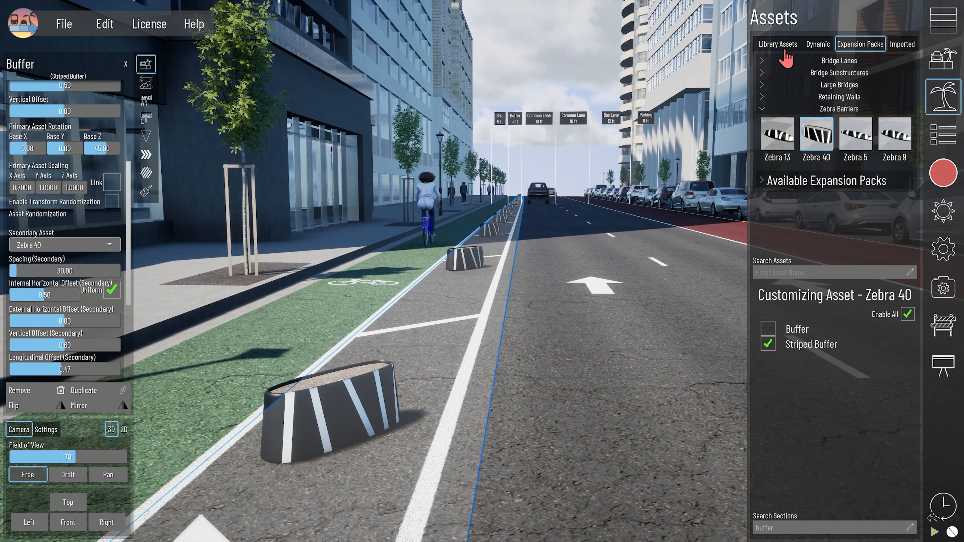
- Make Flower - Hydrangea the primary buffer asset with spacing 30
left_click(778, 43)
scroll(818, 189, "down", 5)
left_click(815, 181)
left_click(55, 86)
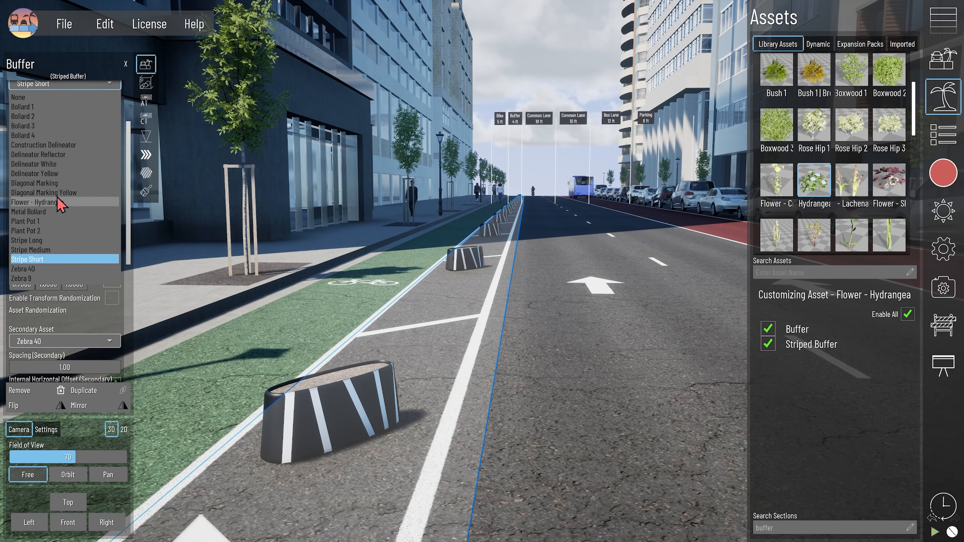
left_click(58, 202)
left_click(65, 107)
type("30")
key("Return")
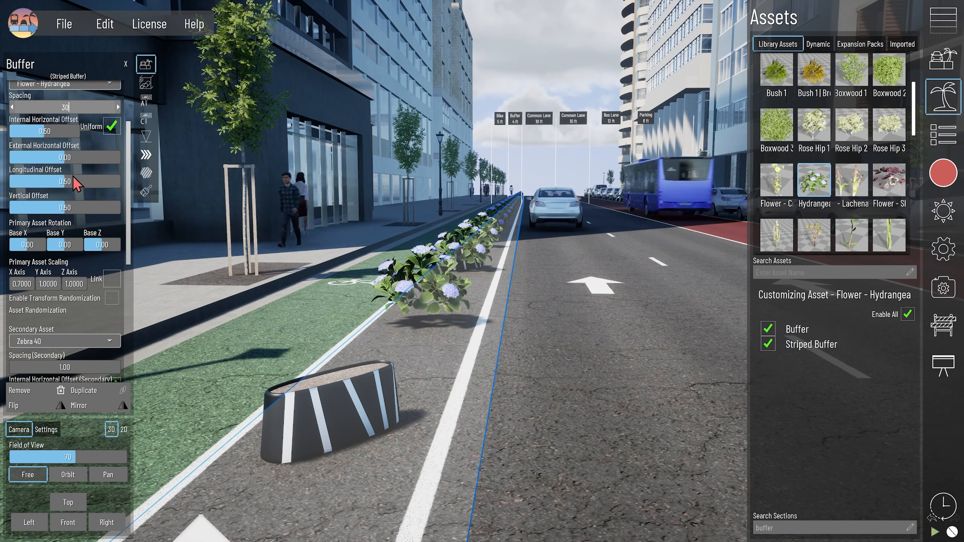
- Align the hydrangeas with the planters, scale them down in Y and Z, and lift them in
left_click_drag(71, 180, 67, 180)
left_click(39, 288)
left_click(65, 286)
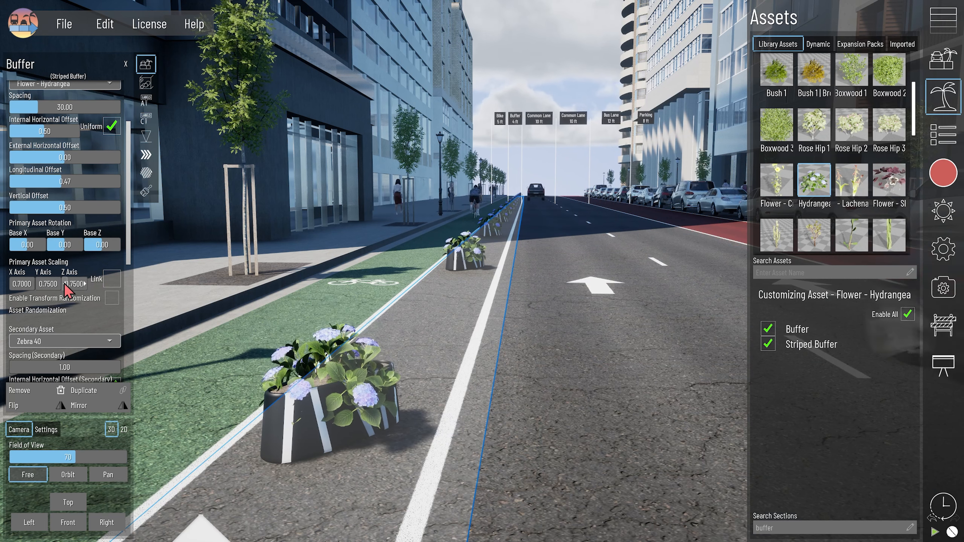
left_click(118, 207)
left_click(118, 208)
left_click(118, 207)
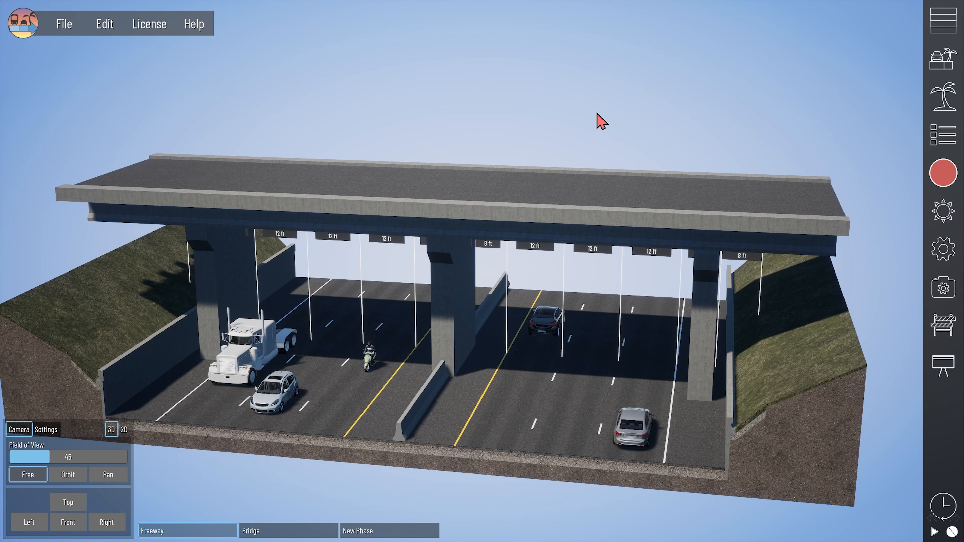
- Uninstall the Retaining Walls and Zebra Barriers packs from Expansion Packs
left_click(934, 110)
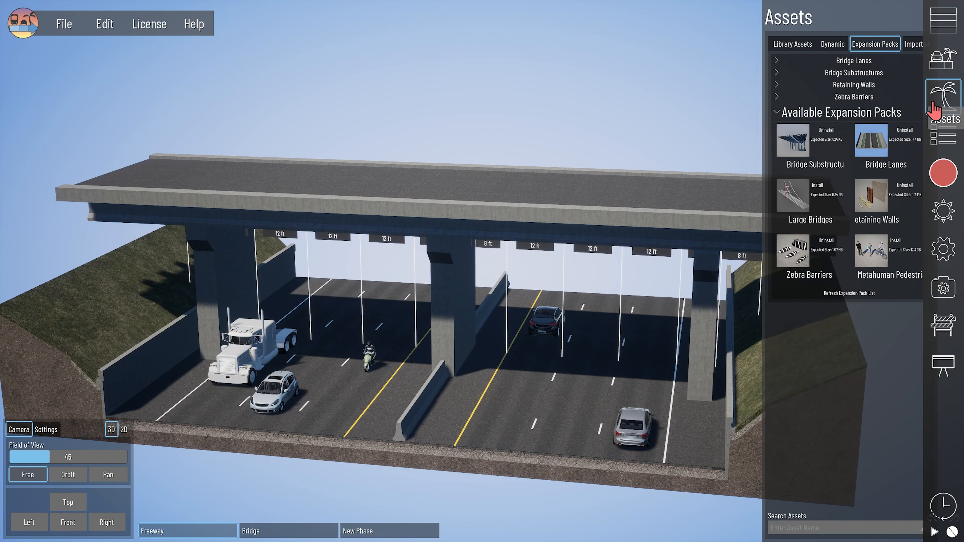
left_click(896, 186)
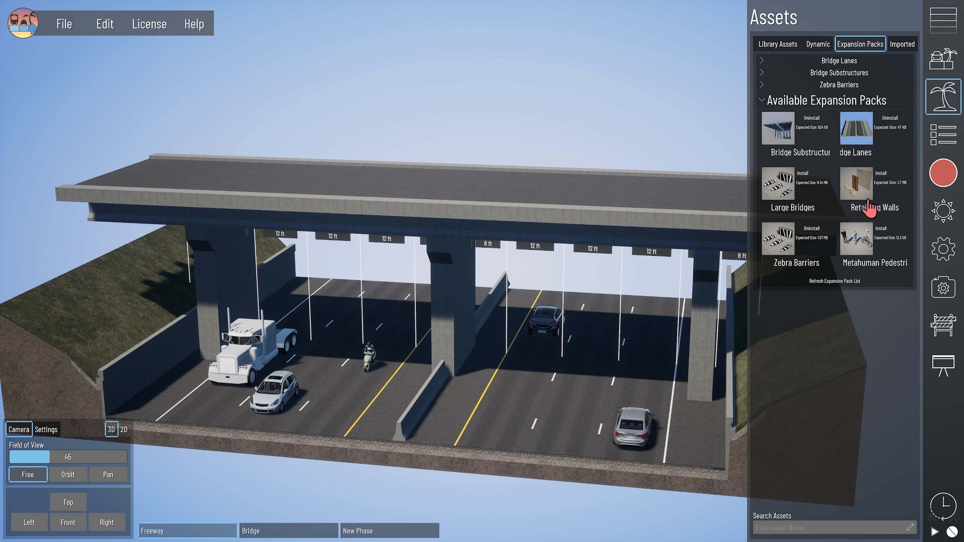
left_click(812, 229)
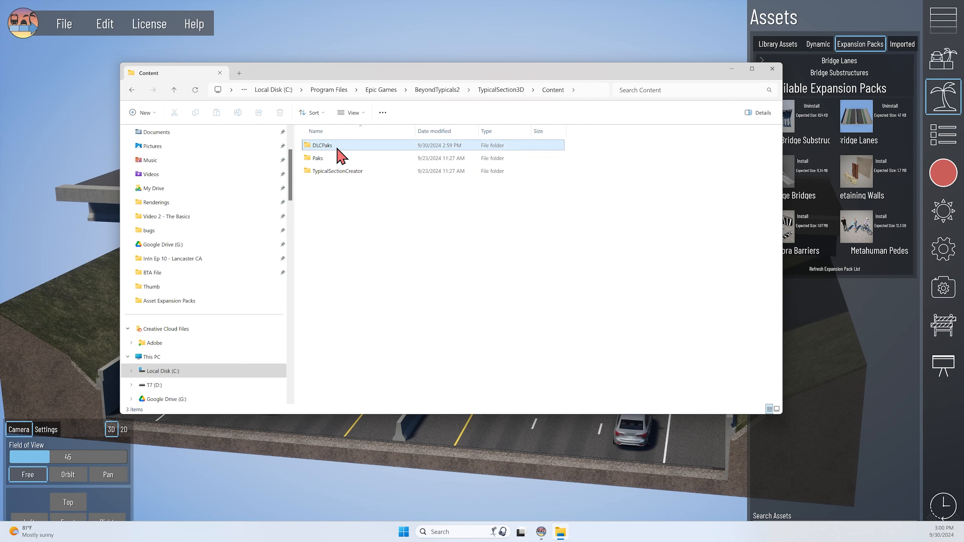
- Open the DLCPaks folder, select all pack files and bring up their context menu
double_click(338, 148)
left_click_drag(406, 243, 330, 146)
right_click(331, 145)
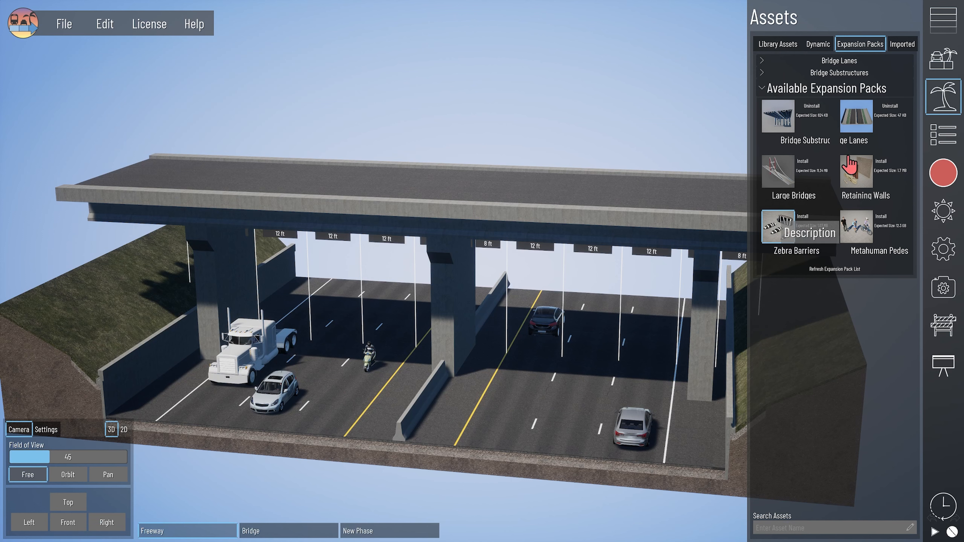
- Uninstall the Bridge Substructures and Bridge Lanes packs, then reinstall Zebra Barriers
left_click(817, 107)
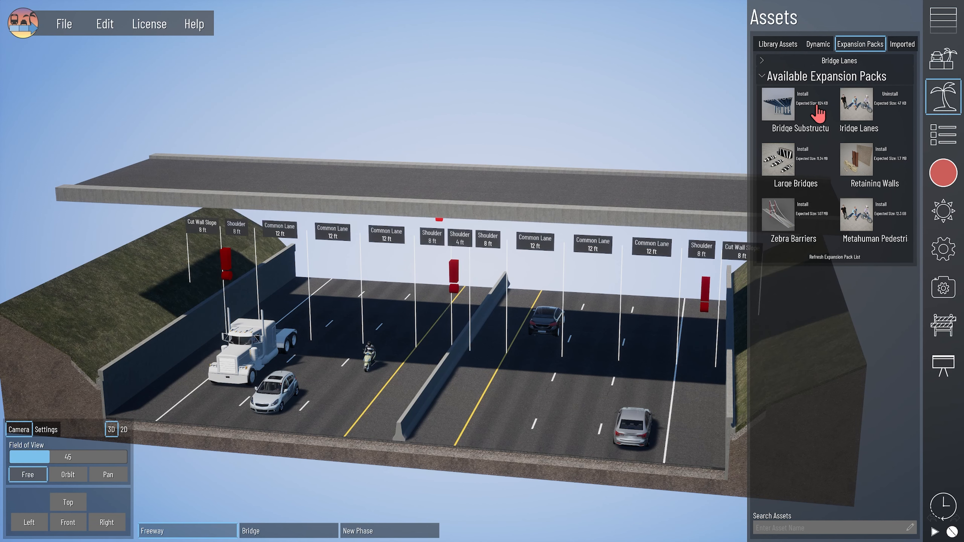
left_click(889, 94)
mouse_move(599, 200)
middle_mouse_down()
mouse_move(572, 206)
mouse_move(611, 212)
mouse_move(594, 215)
middle_mouse_up()
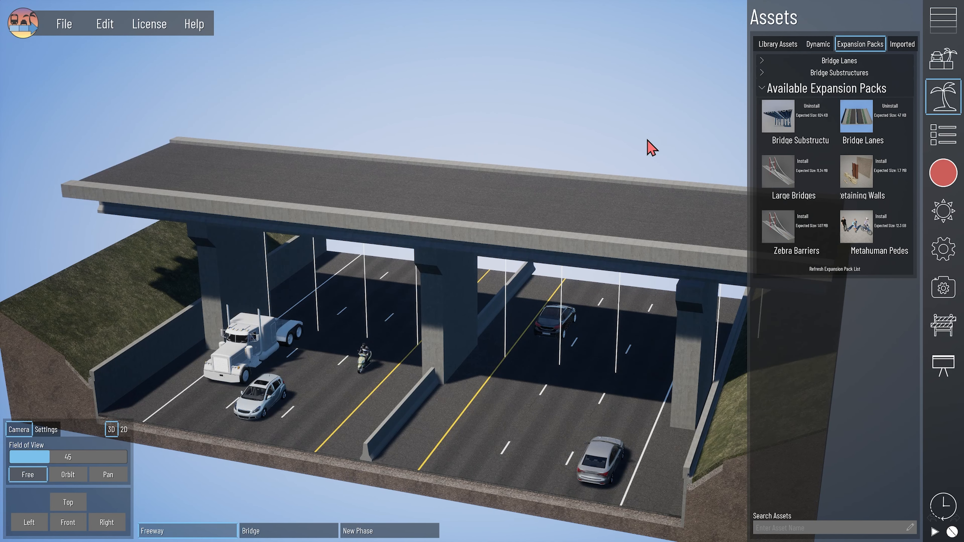
middle_click_drag(648, 140, 629, 134)
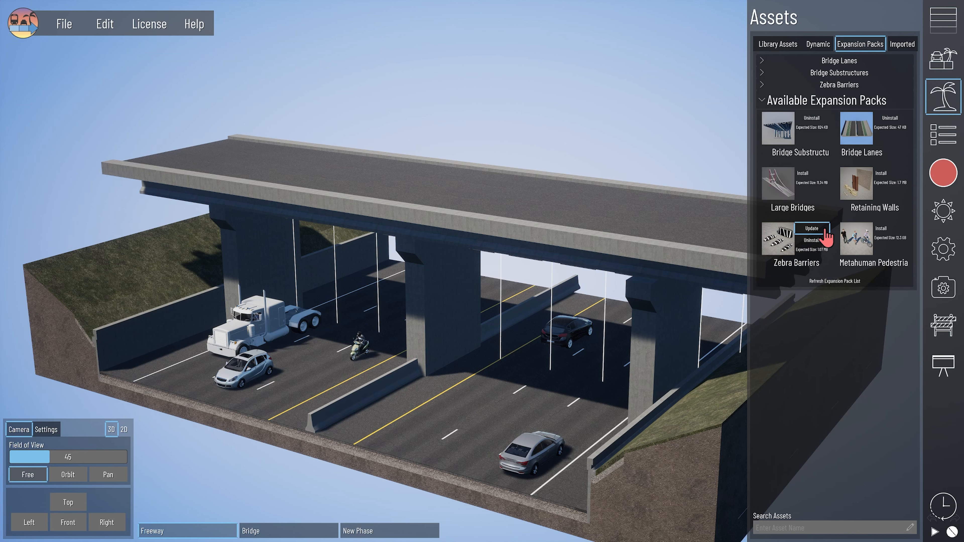
left_click(824, 239)
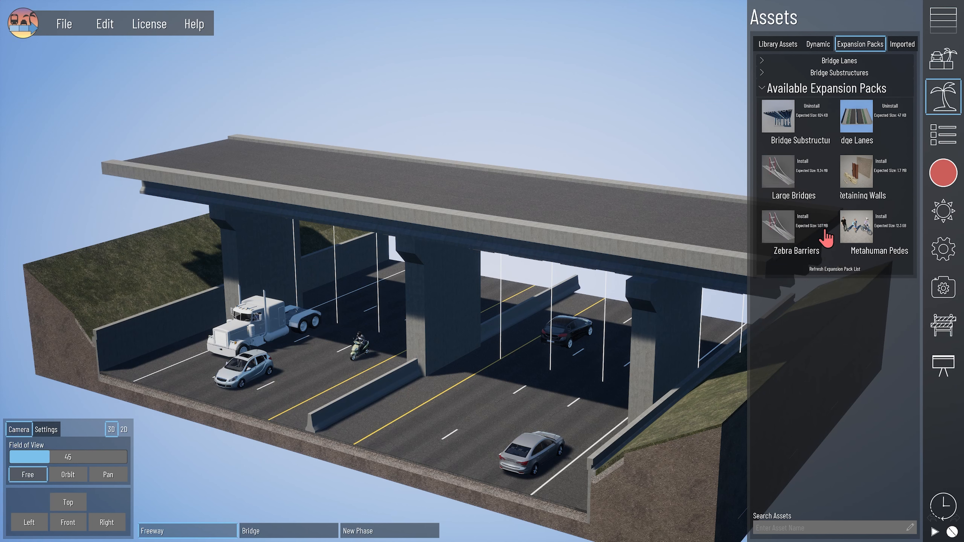
left_click(830, 248)
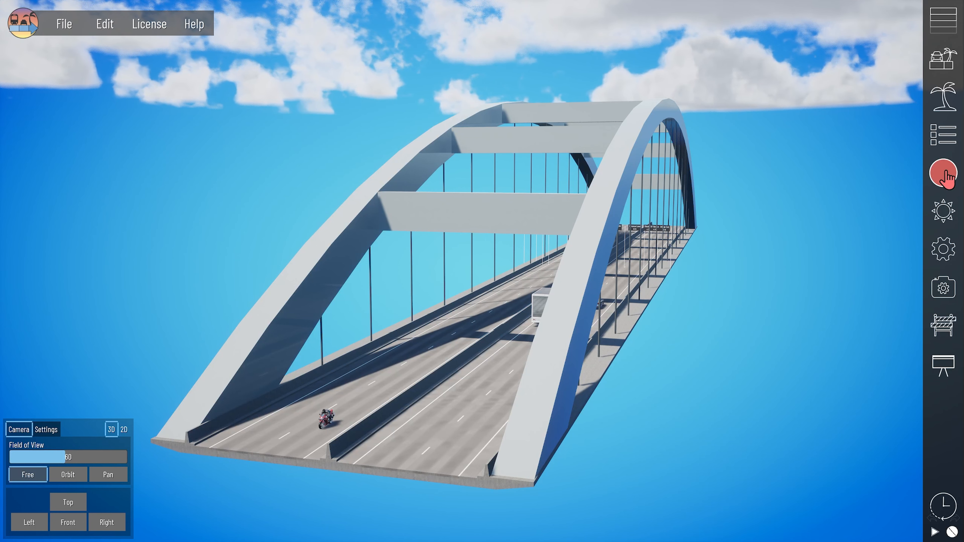
- Browse the Dynamic and Imported asset tabs, then expand Large Bridges under Expansion Packs
left_click(942, 95)
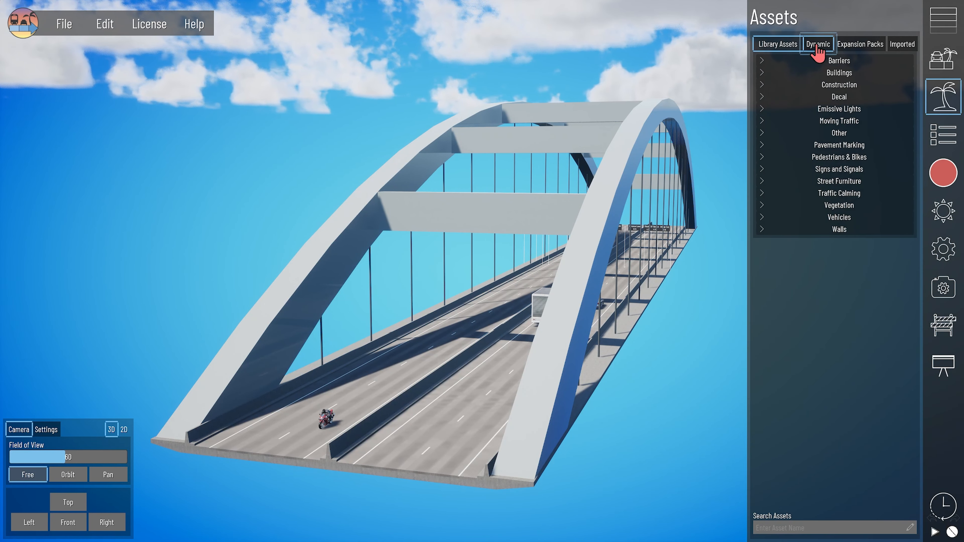
left_click(817, 46)
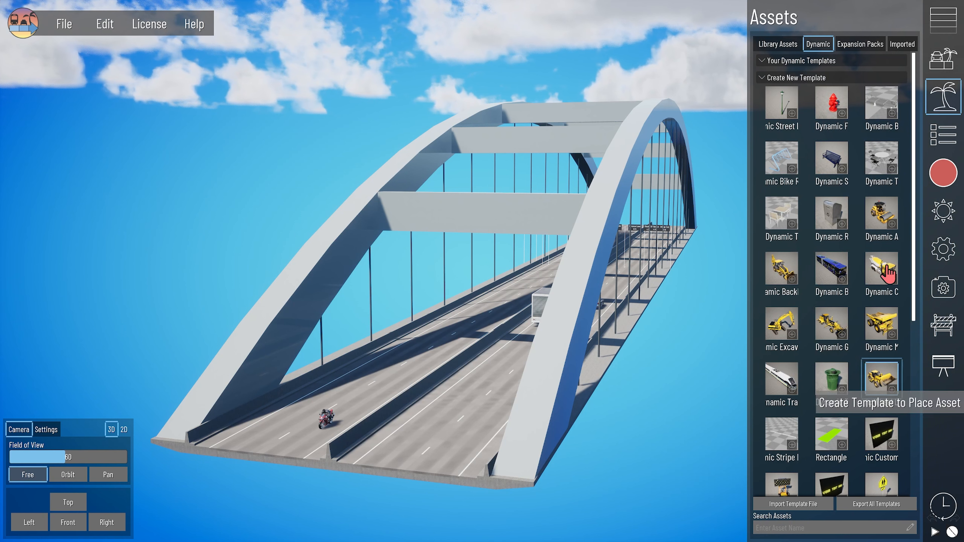
left_click(903, 44)
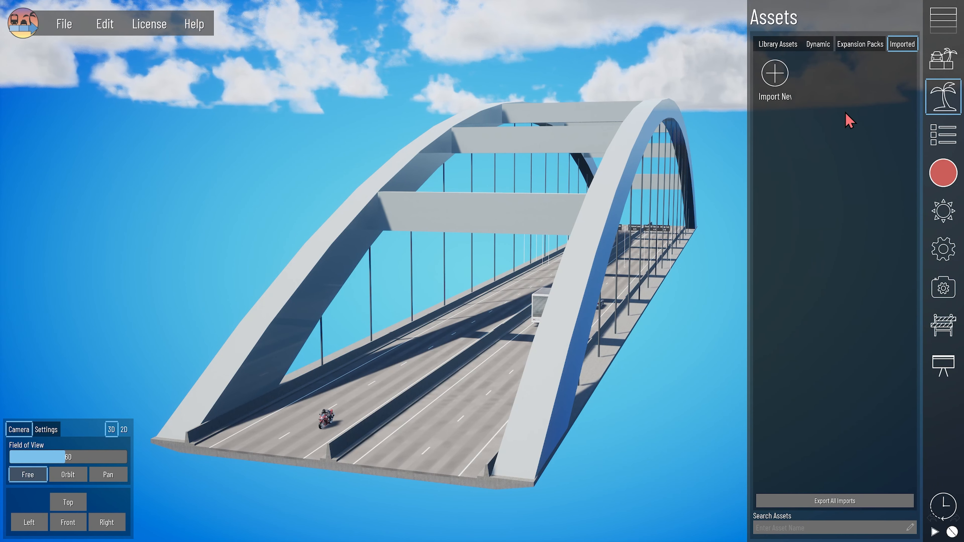
left_click(855, 47)
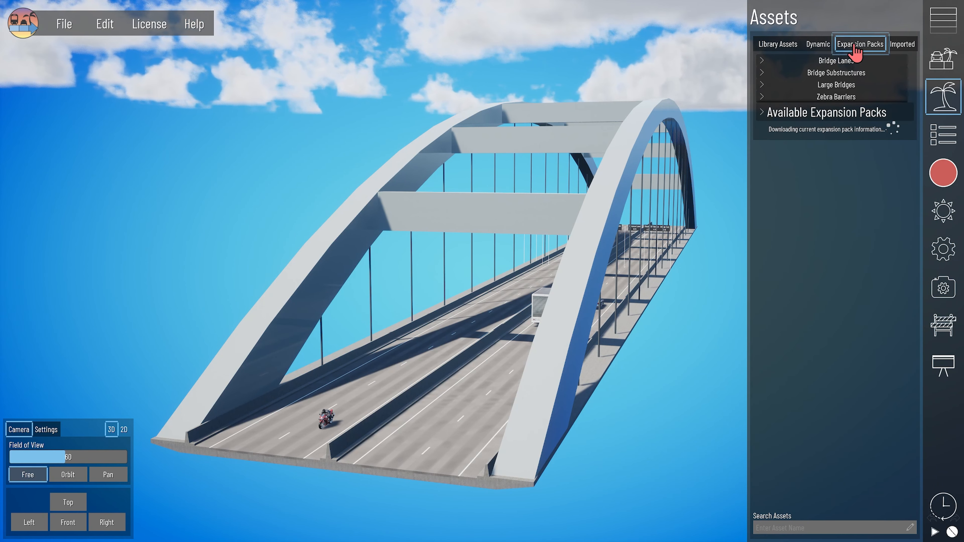
left_click(823, 85)
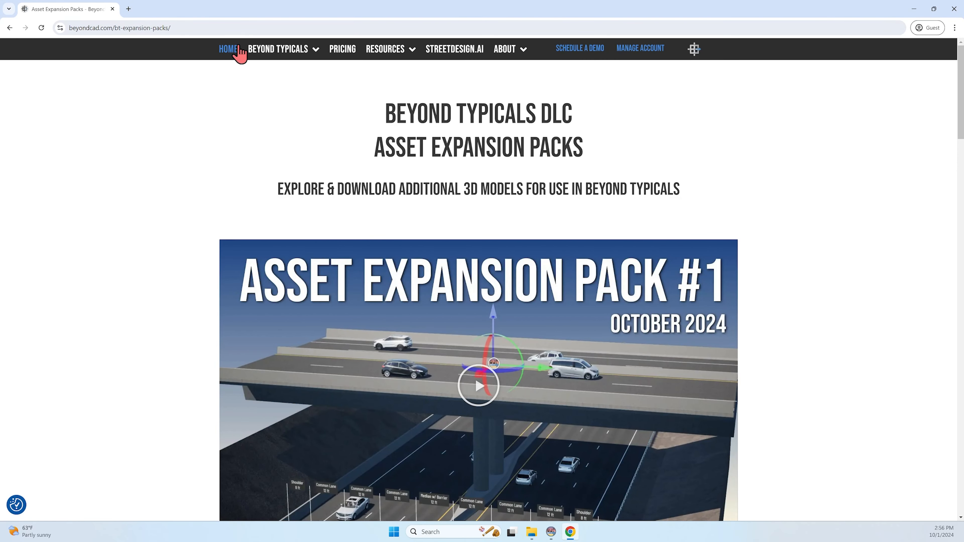
- Scroll to 42300 - Large Bridges and download its ZIP file
scroll(852, 295, "down", 10)
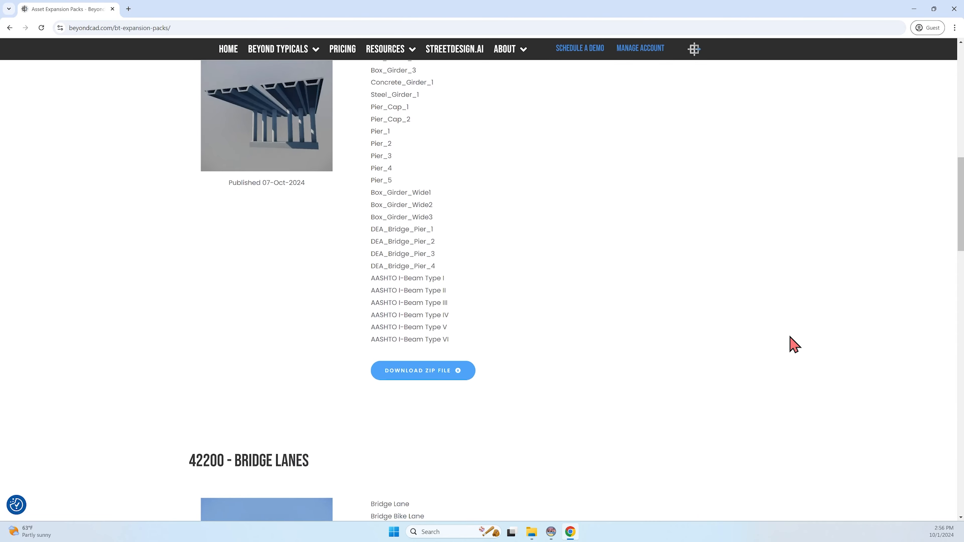
scroll(794, 345, "down", 12)
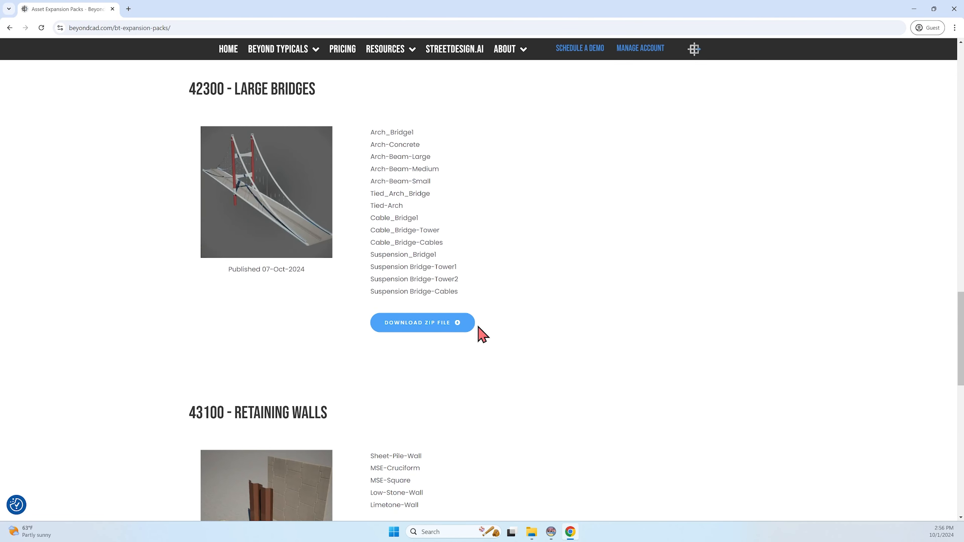
left_click(417, 326)
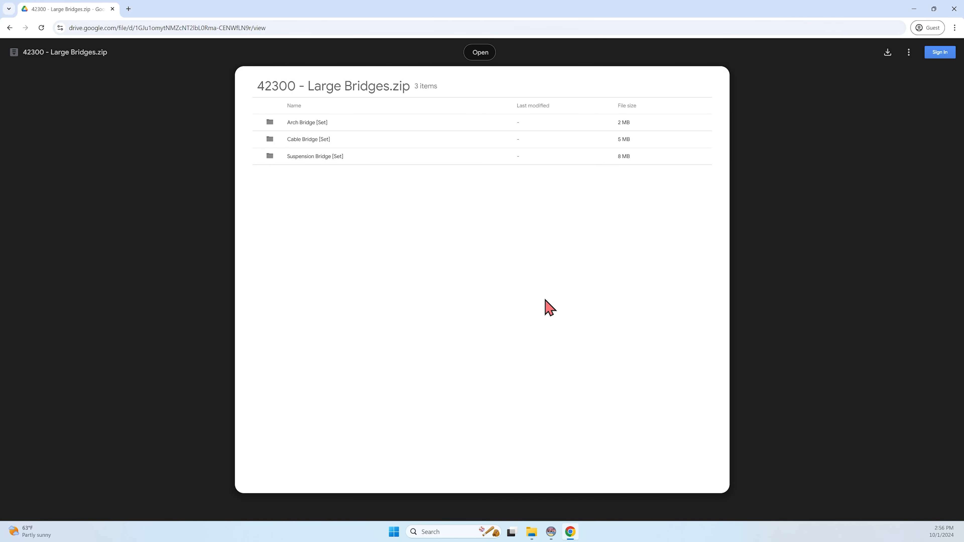